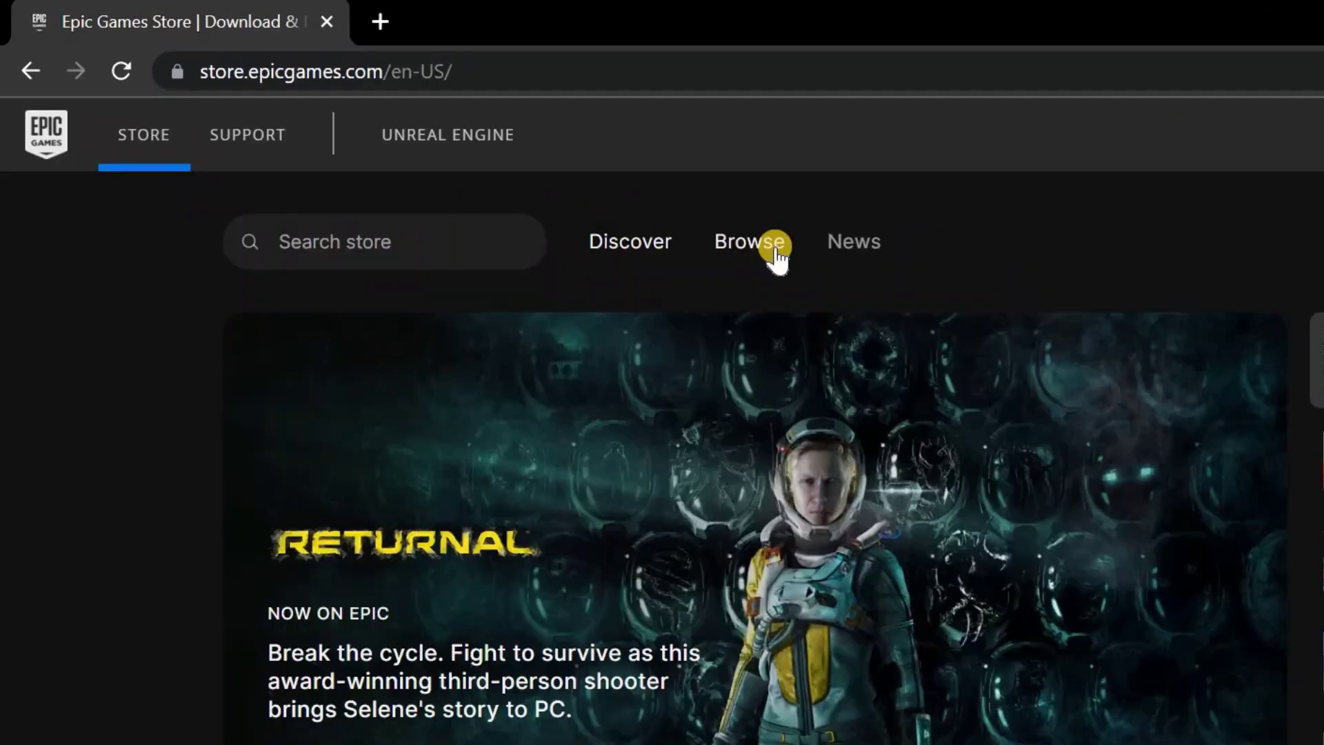
Step: Browse the Epic Games Store catalogue and filter it by Price to Free games only
click(596, 192)
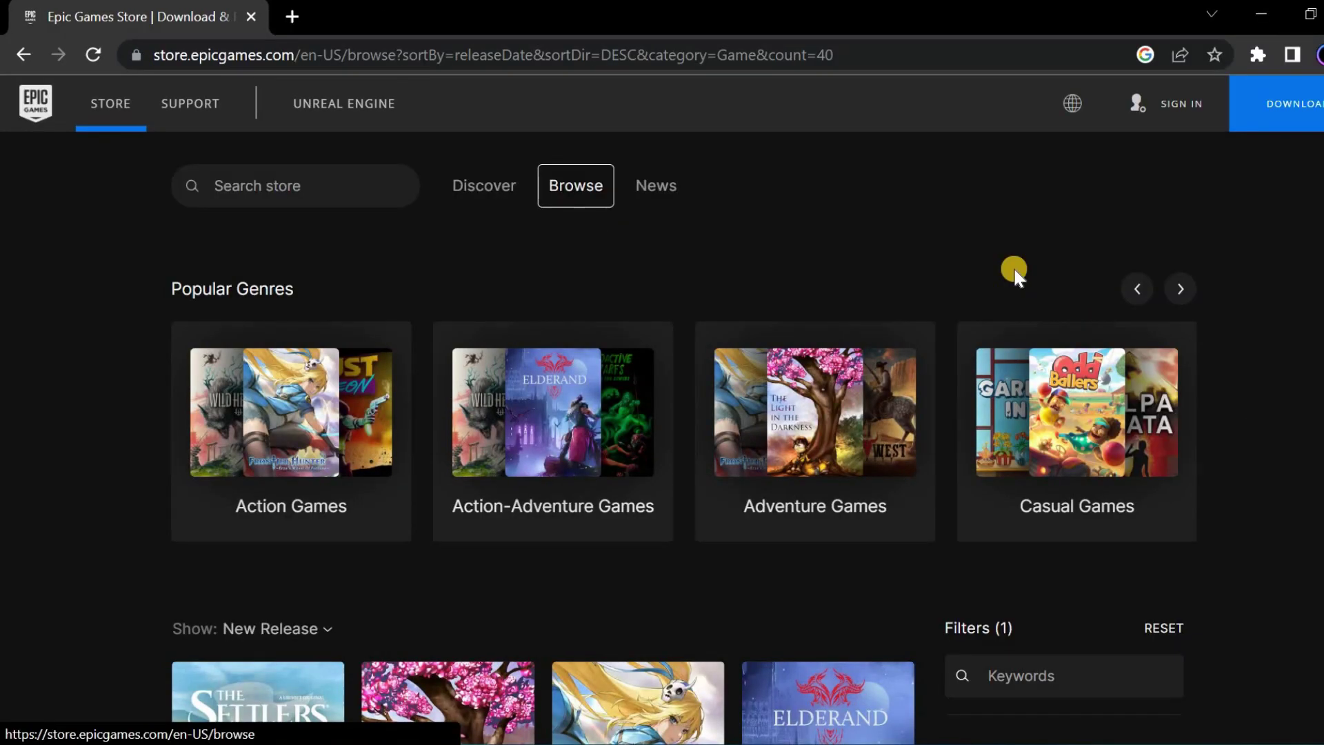
scroll(1013, 272, down, 6)
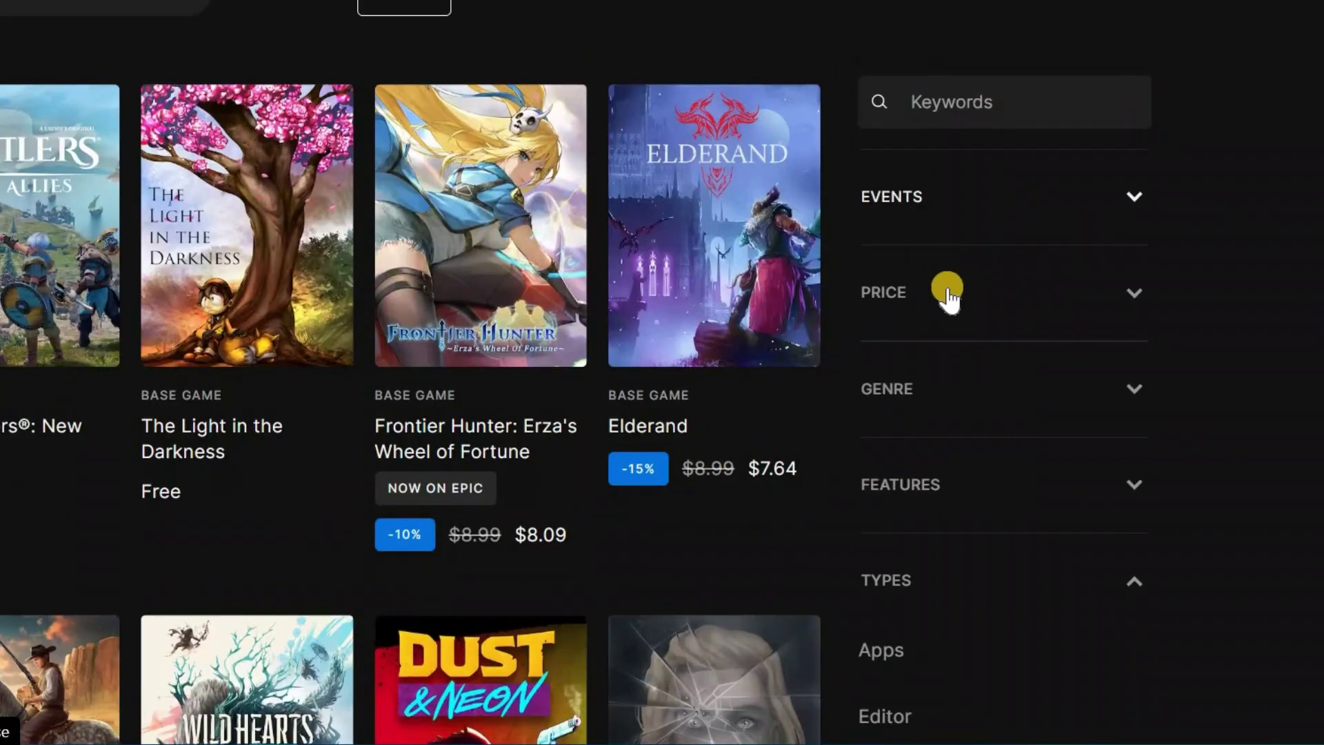
click(1116, 302)
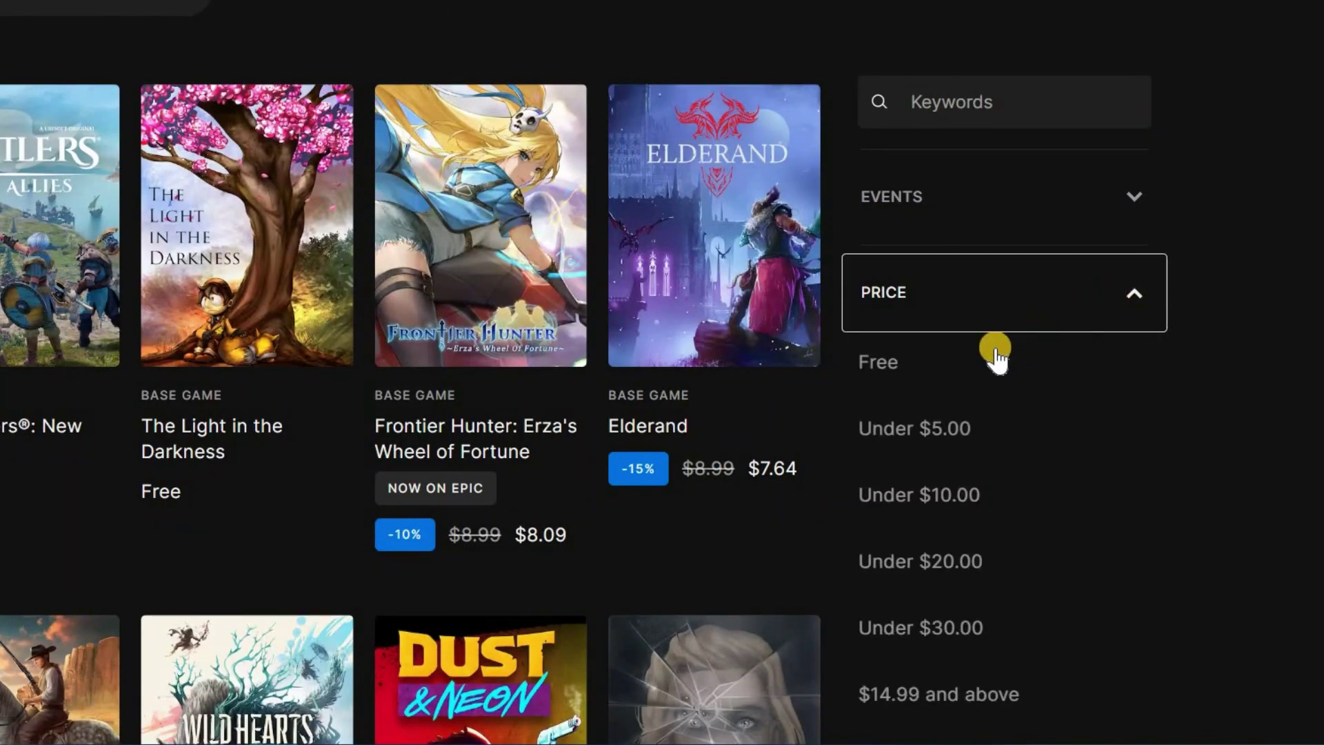
click(896, 371)
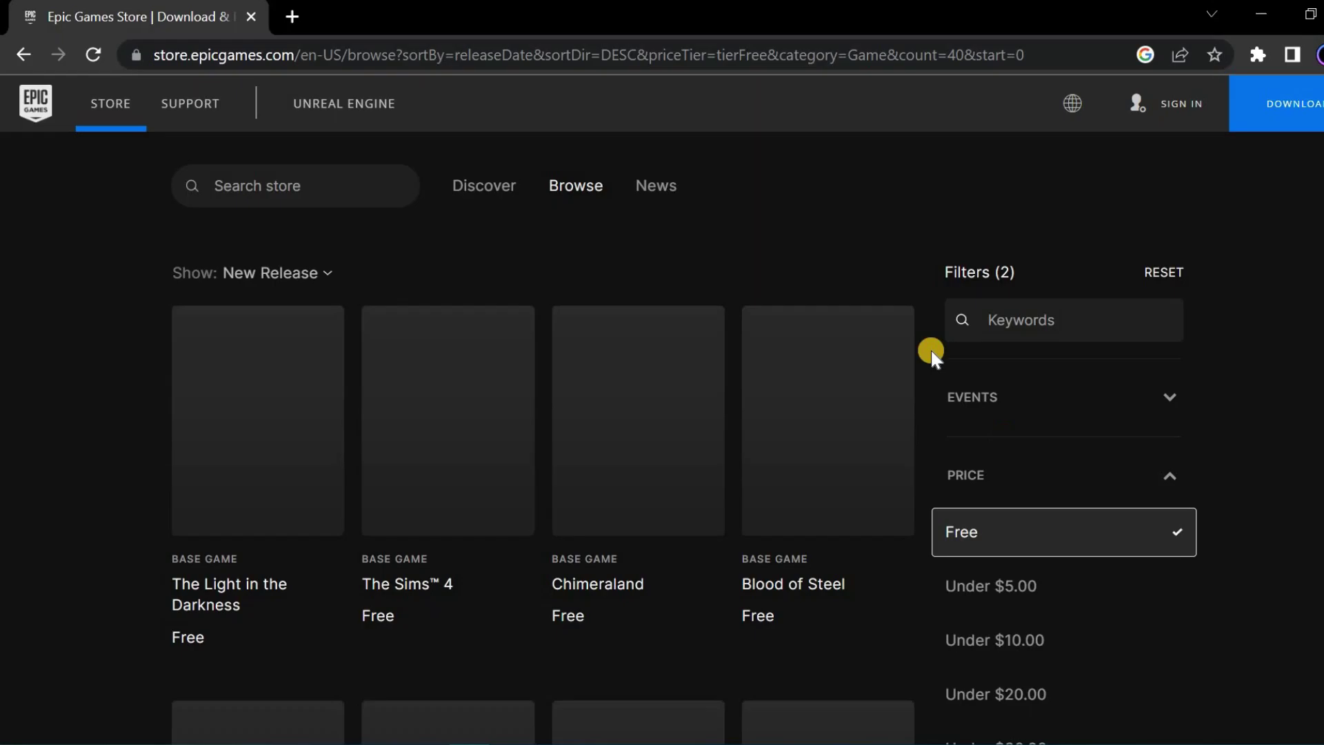
Step: Go to page 2 of the free games results and reach the Fortnite store page
scroll(914, 319, down, 2)
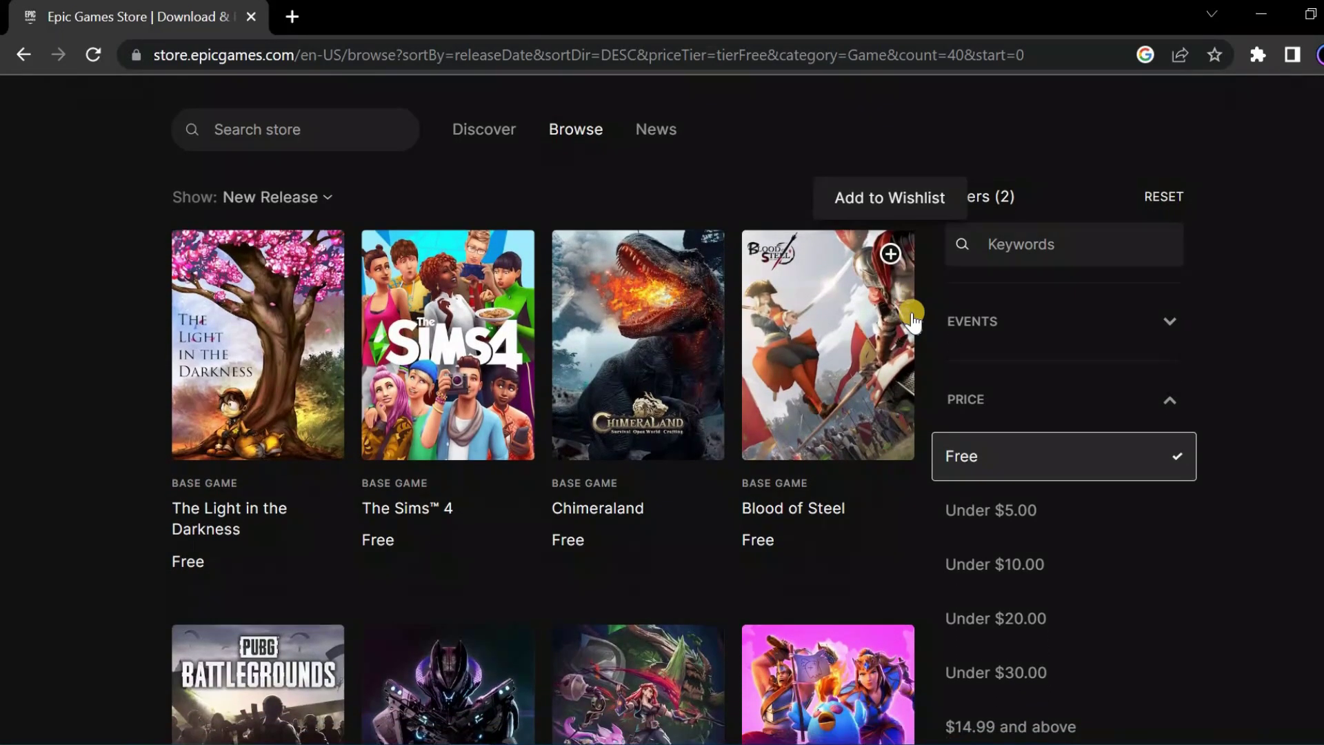
scroll(814, 465, down, 5)
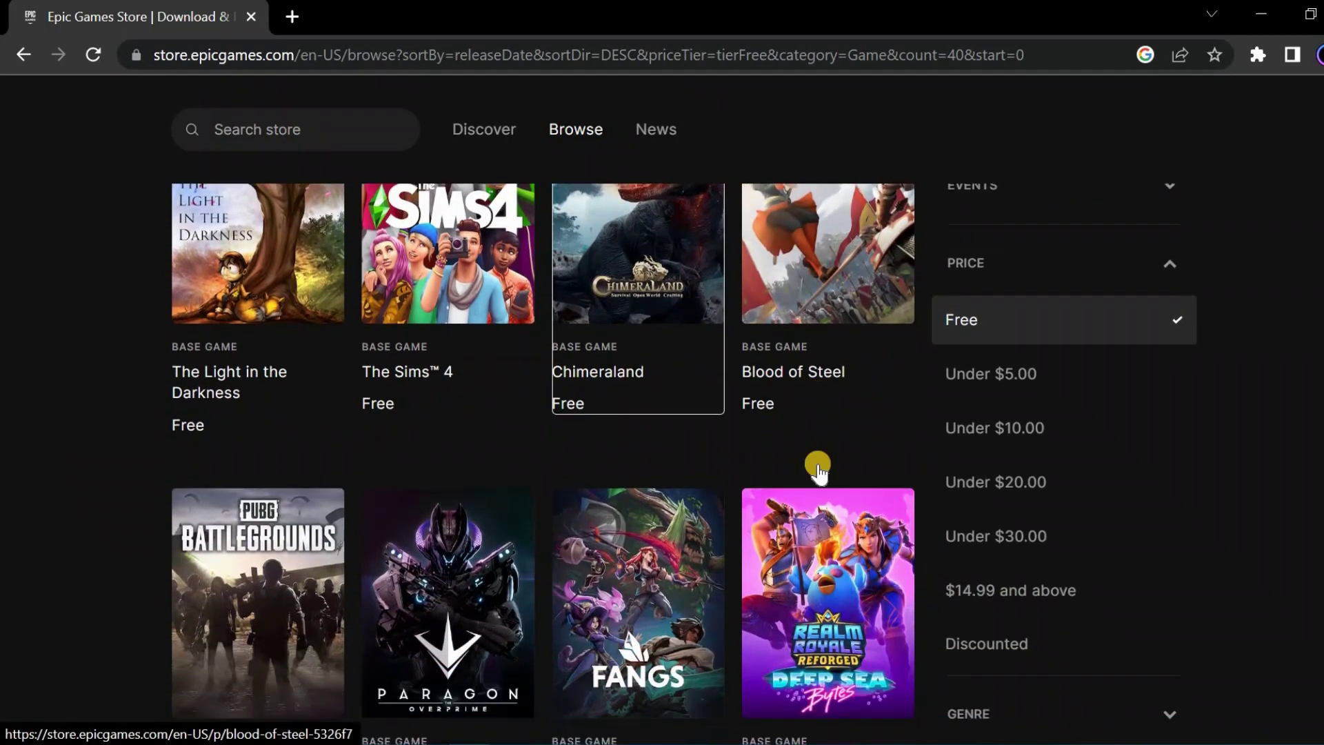
scroll(819, 469, down, 2)
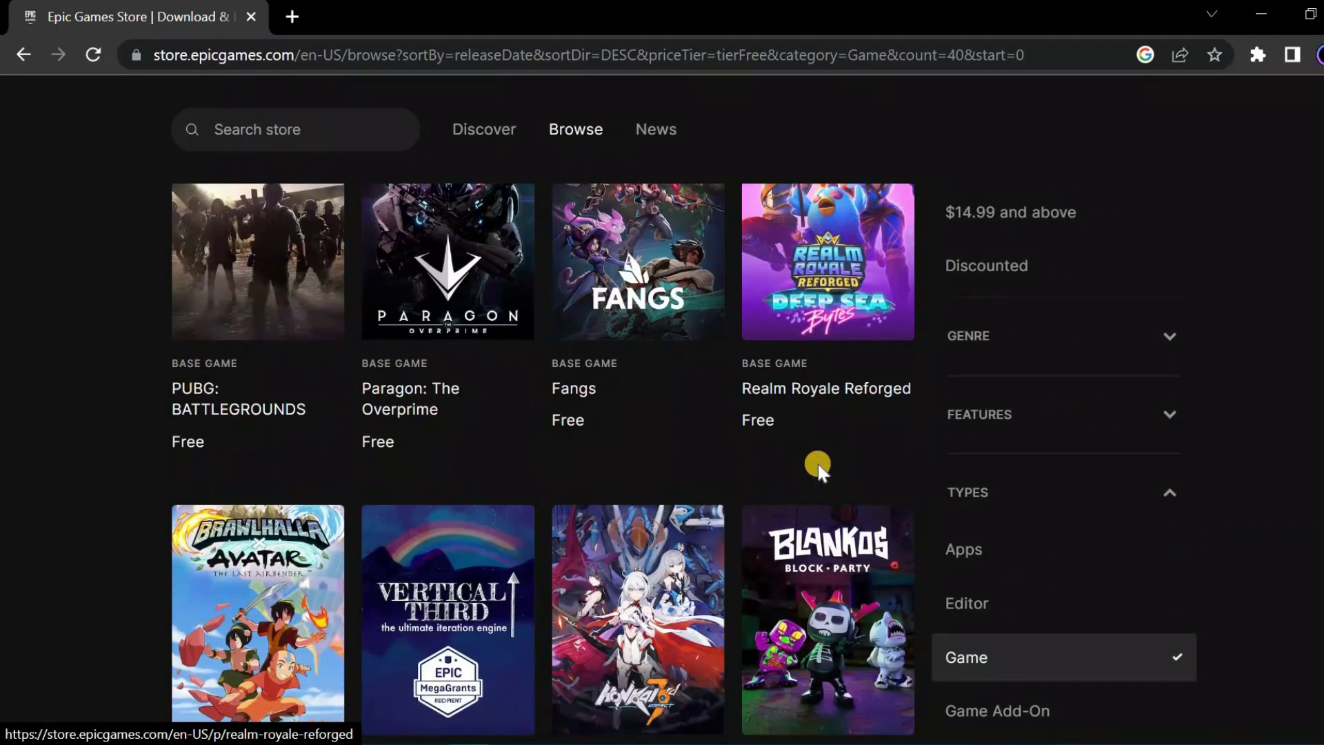
scroll(819, 469, down, 3)
scroll(818, 469, down, 15)
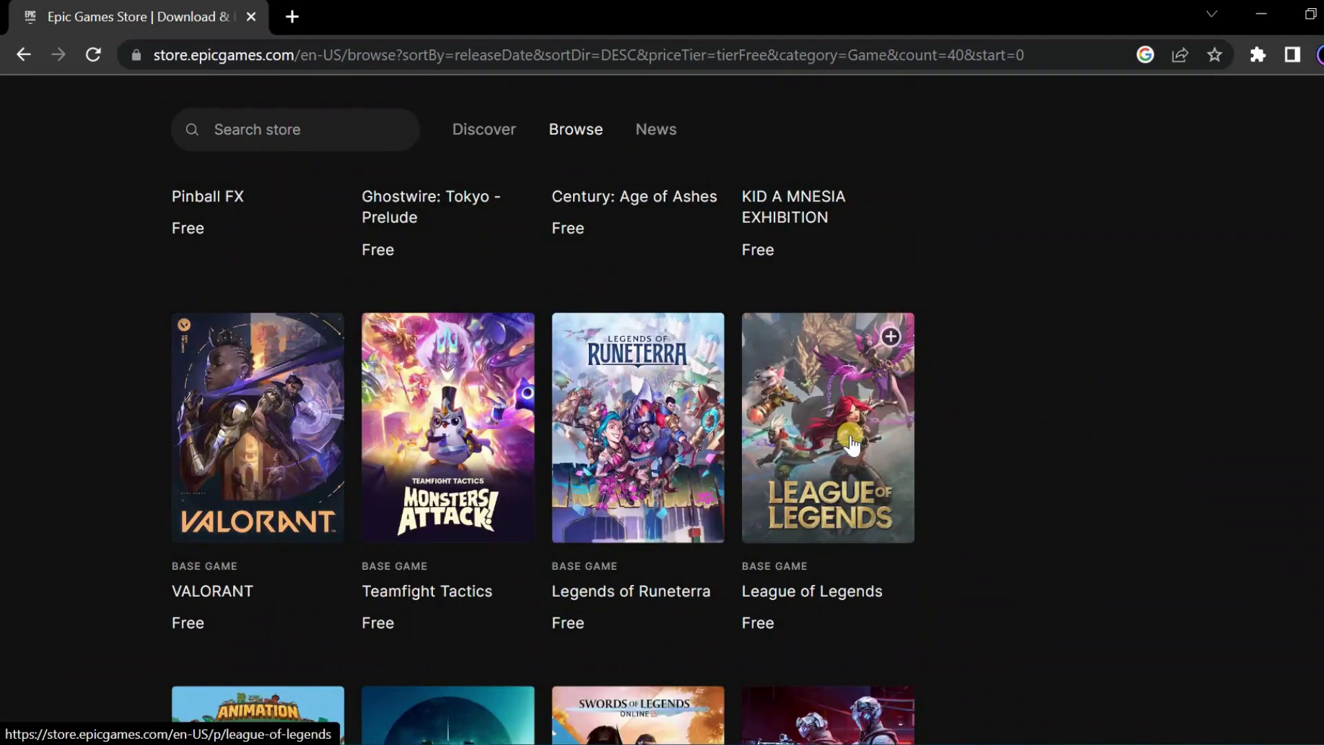
scroll(875, 469, down, 10)
scroll(877, 475, down, 1)
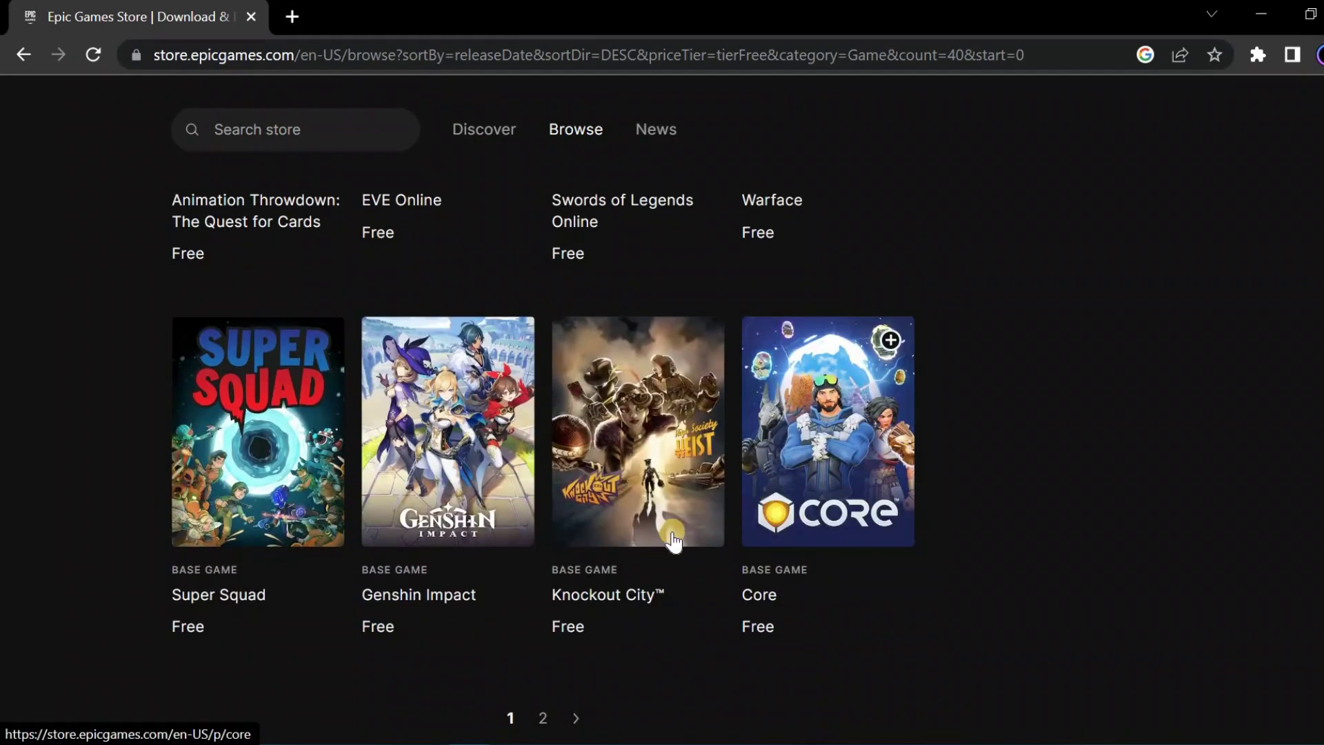
click(543, 718)
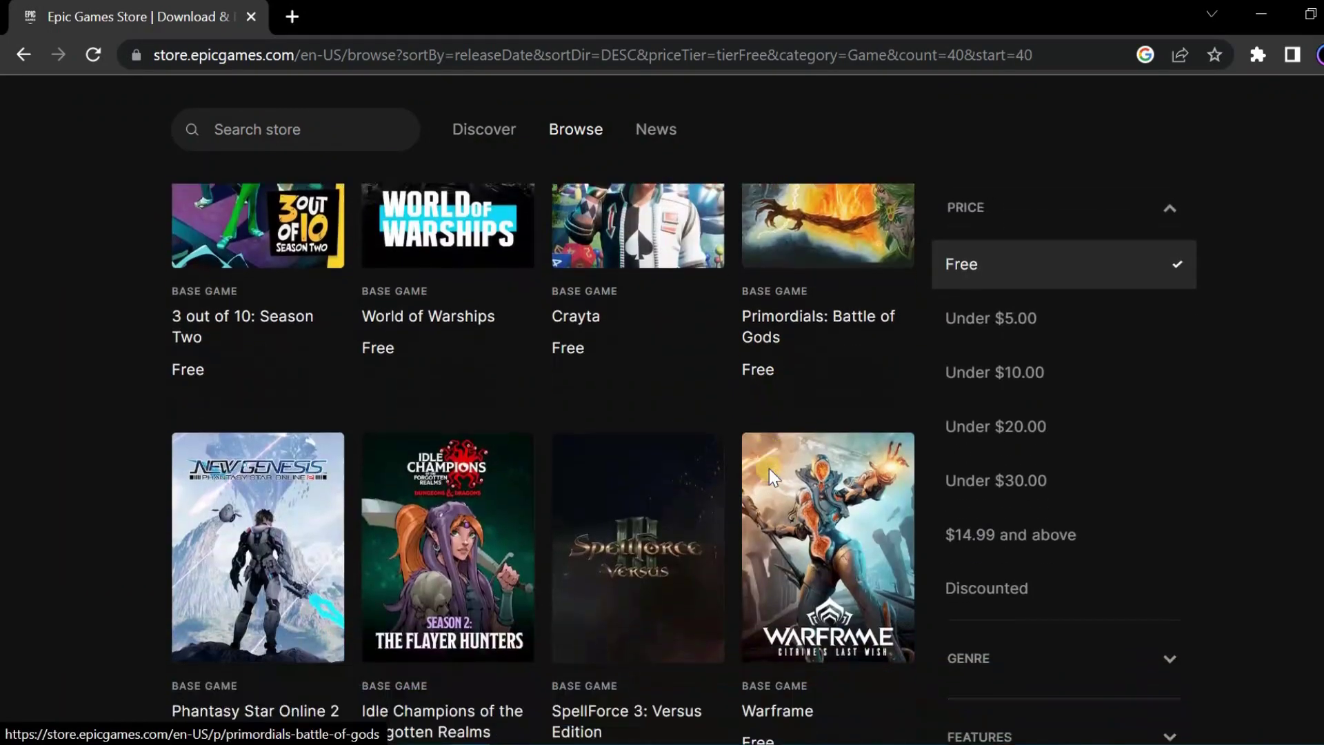
scroll(769, 469, down, 11)
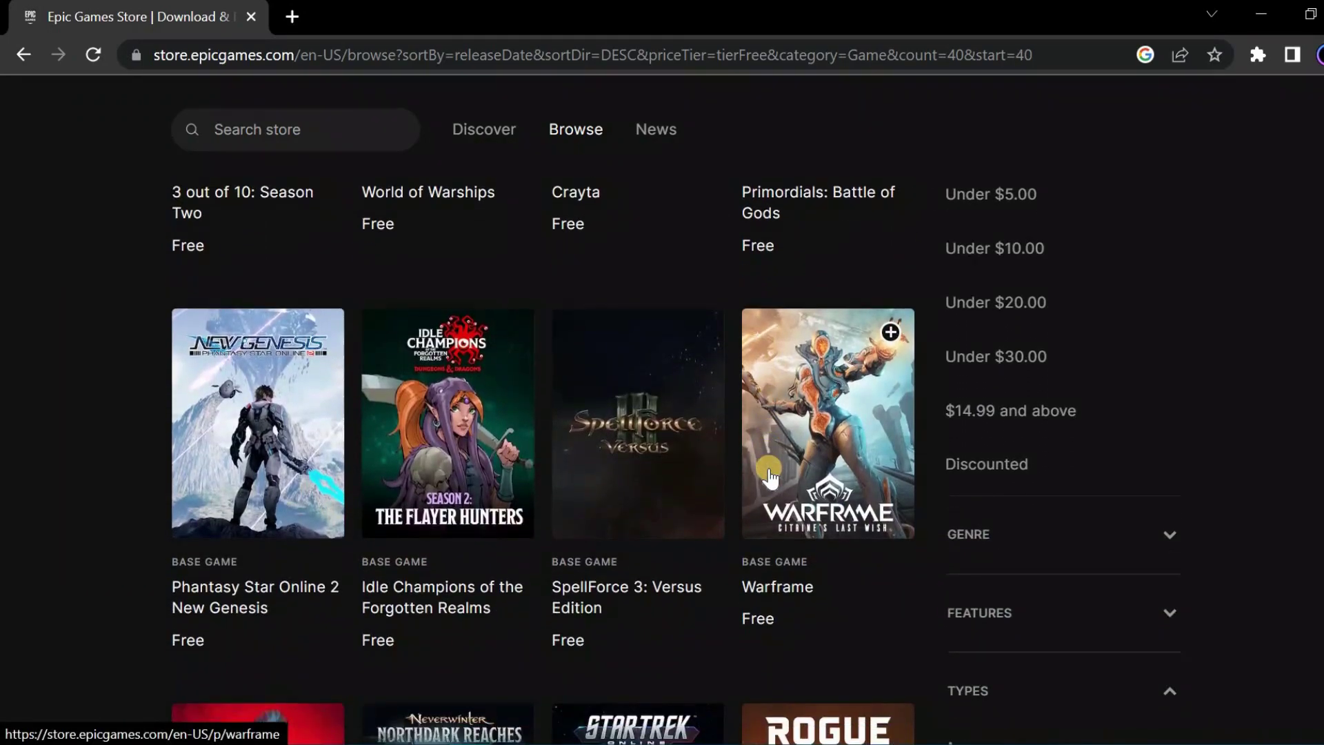
scroll(770, 476, down, 12)
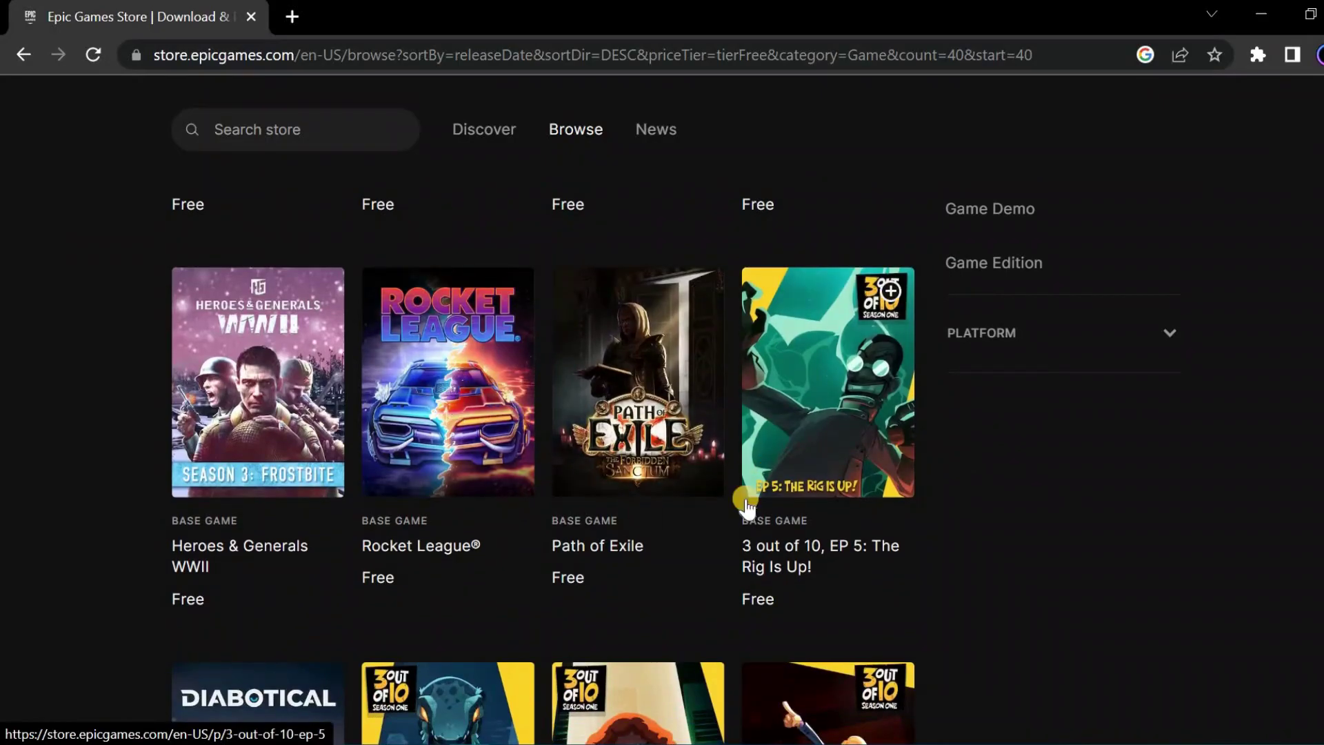
scroll(746, 507, down, 9)
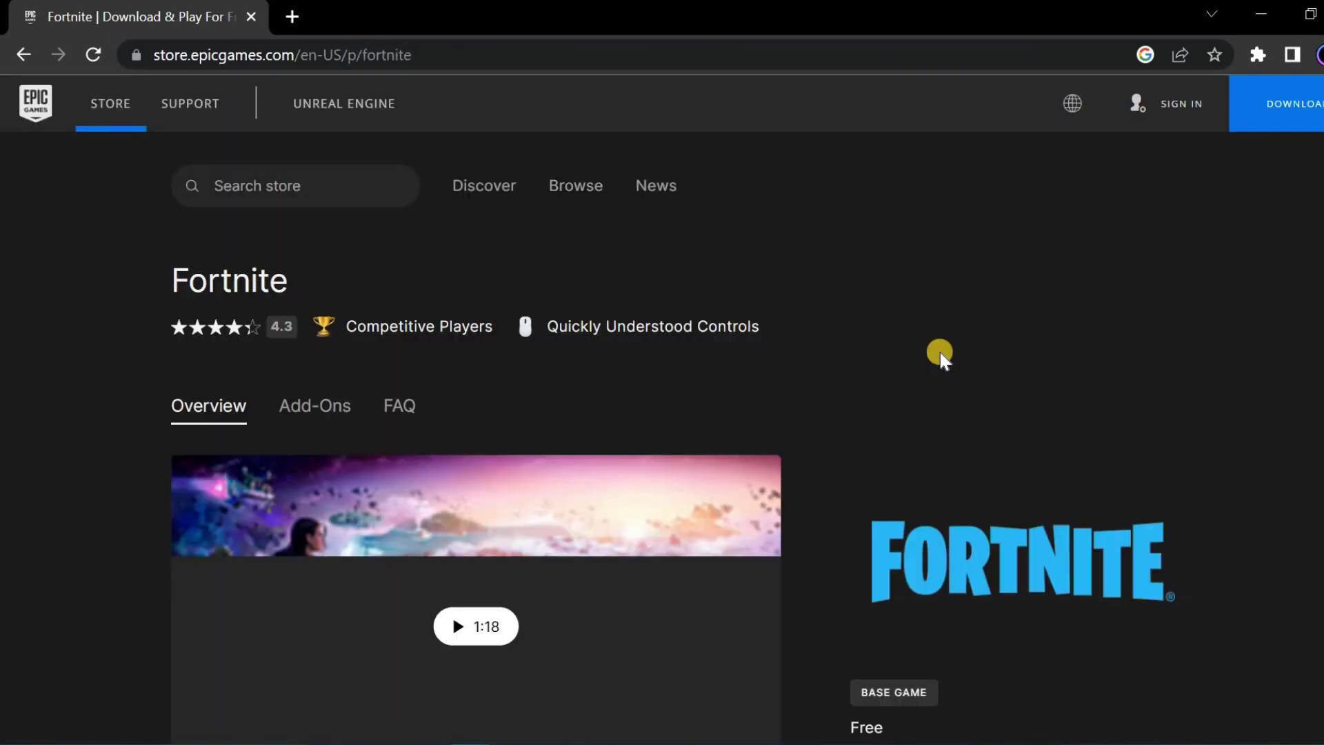
Step: Claim Fortnite for free with the GET button on its store page
scroll(941, 353, down, 3)
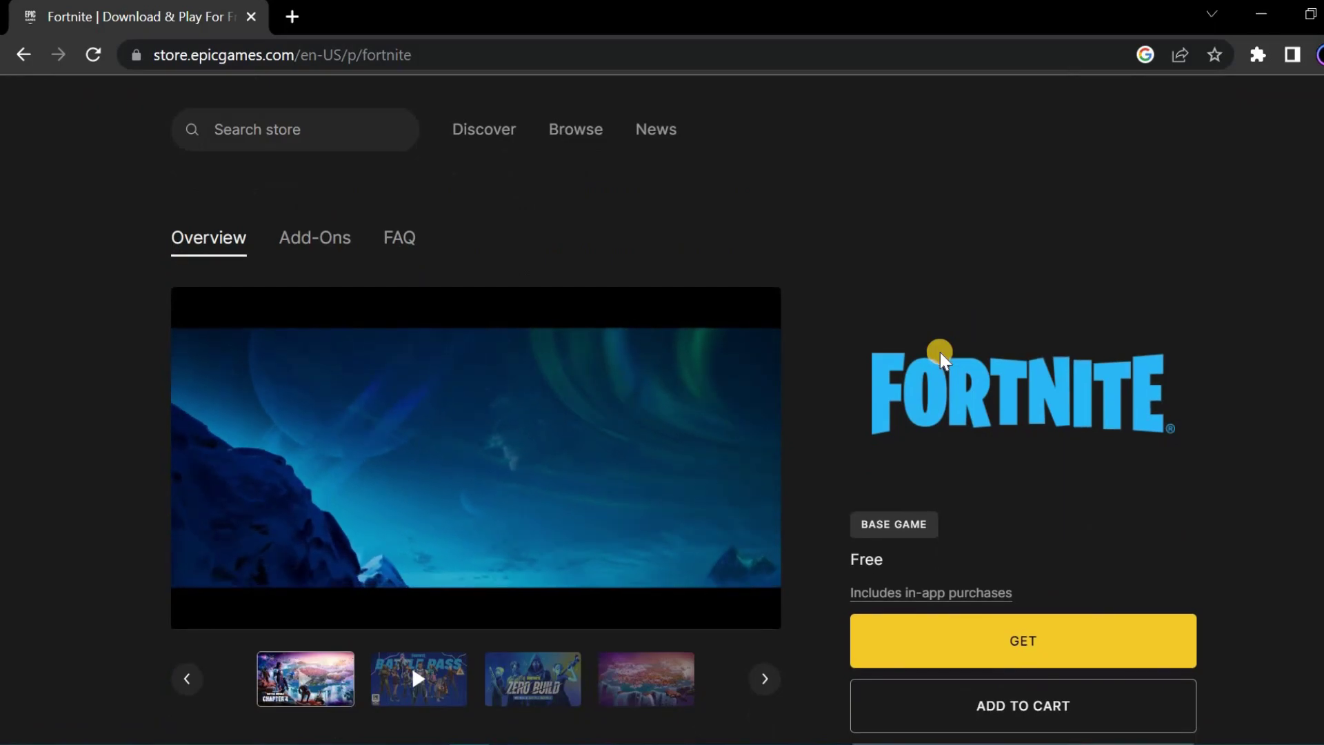
scroll(1032, 438, down, 10)
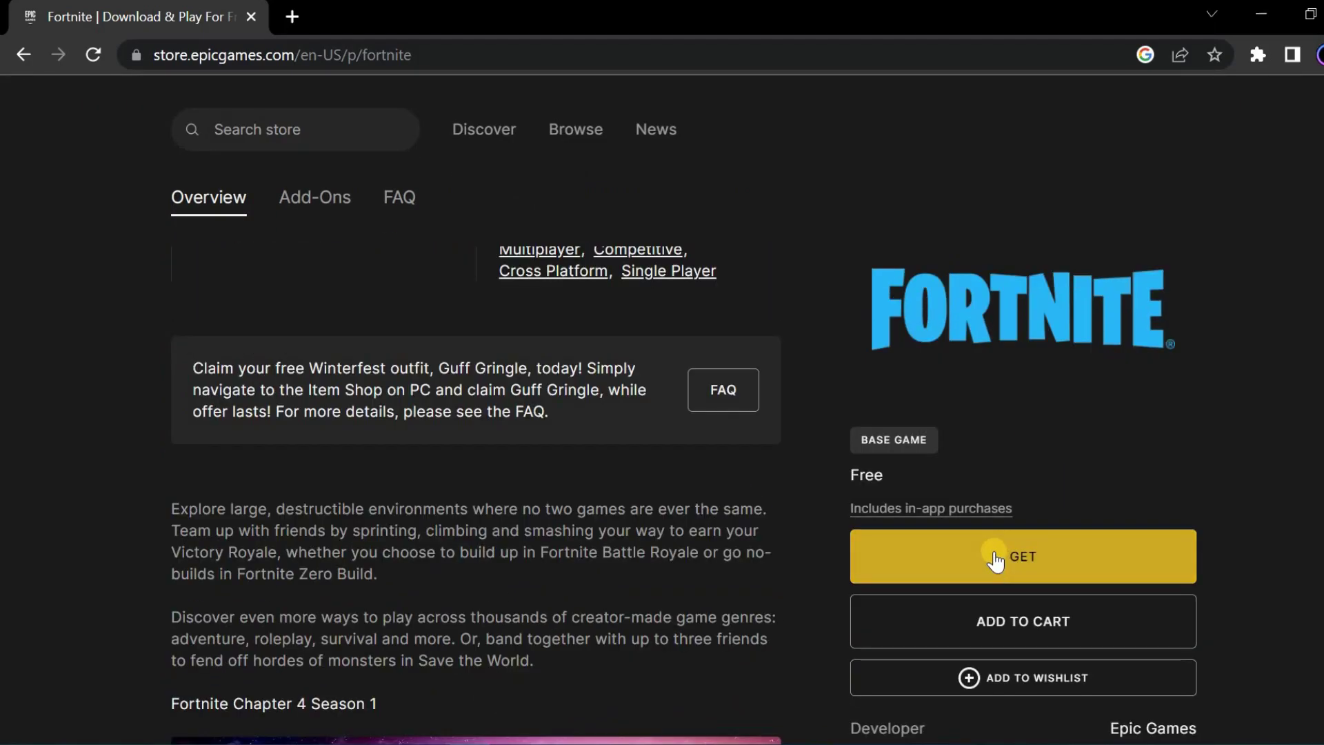
click(1060, 563)
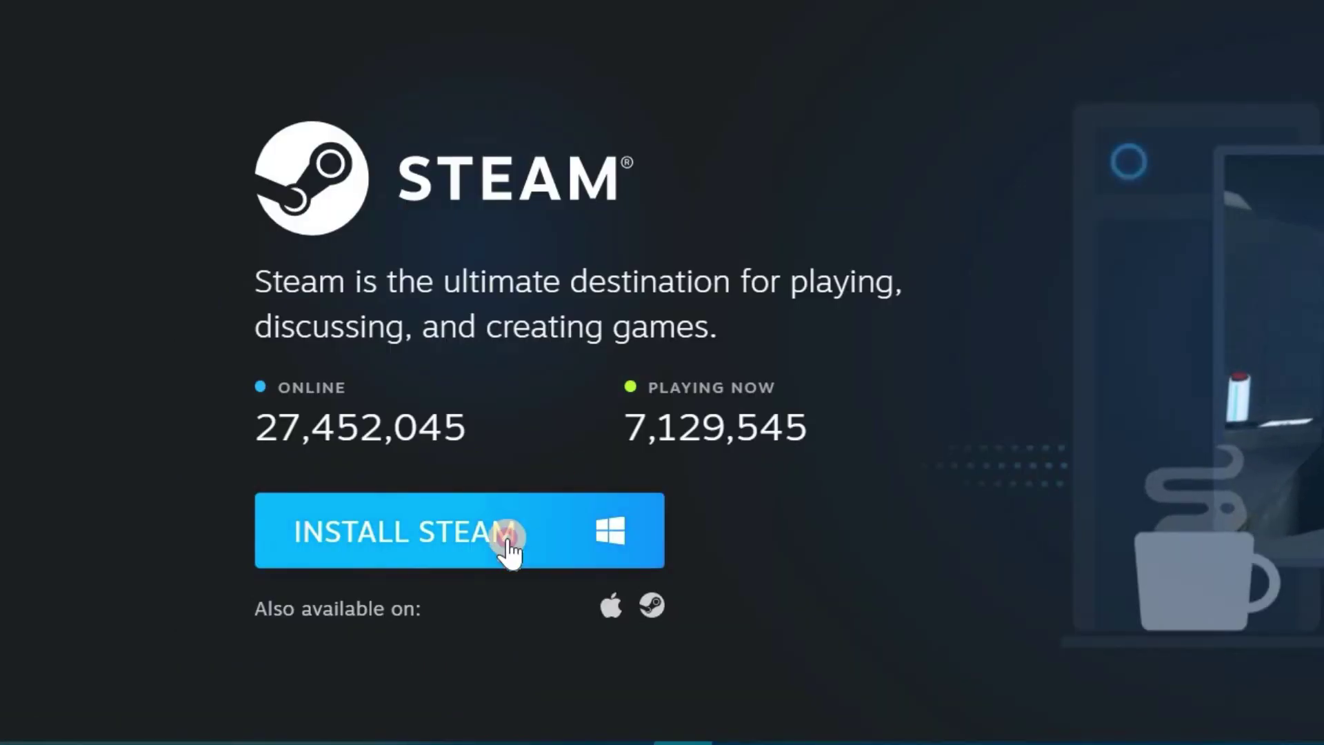
Step: Download SteamSetup (3).exe from the Steam site and run it
click(348, 604)
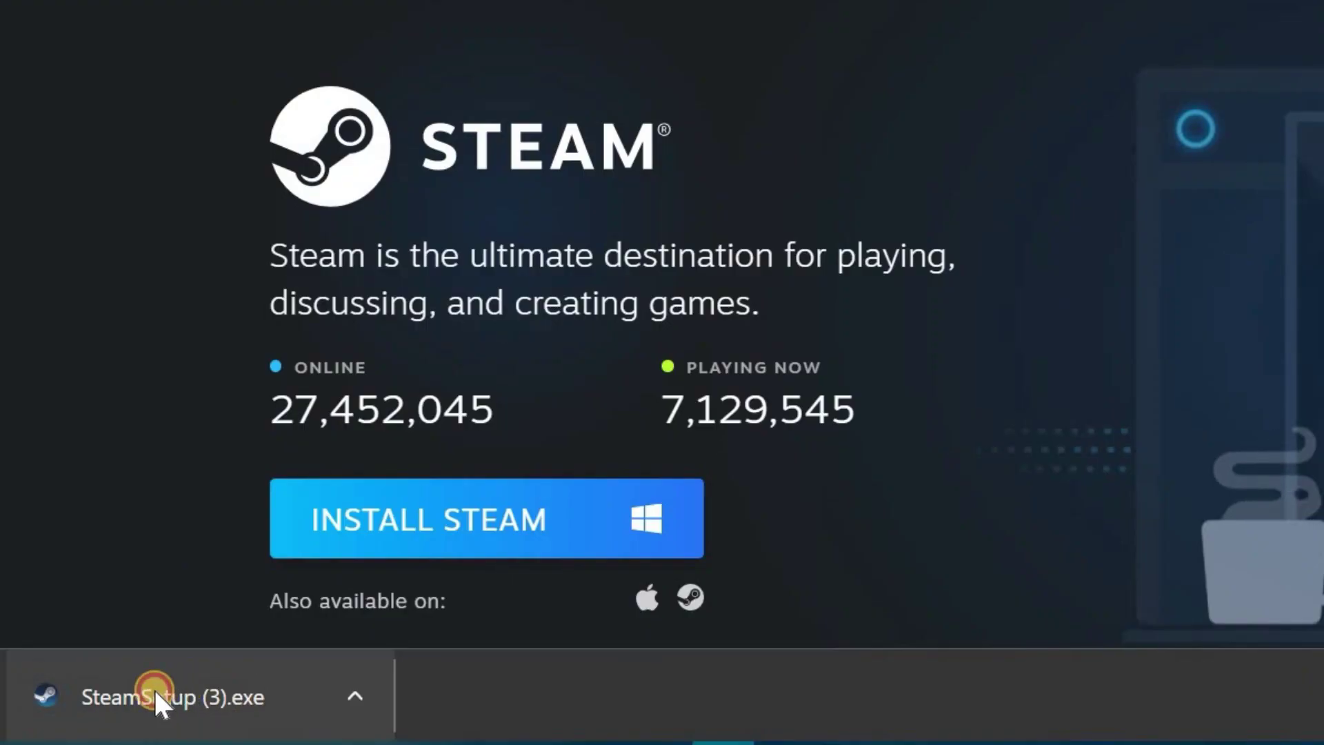
click(104, 715)
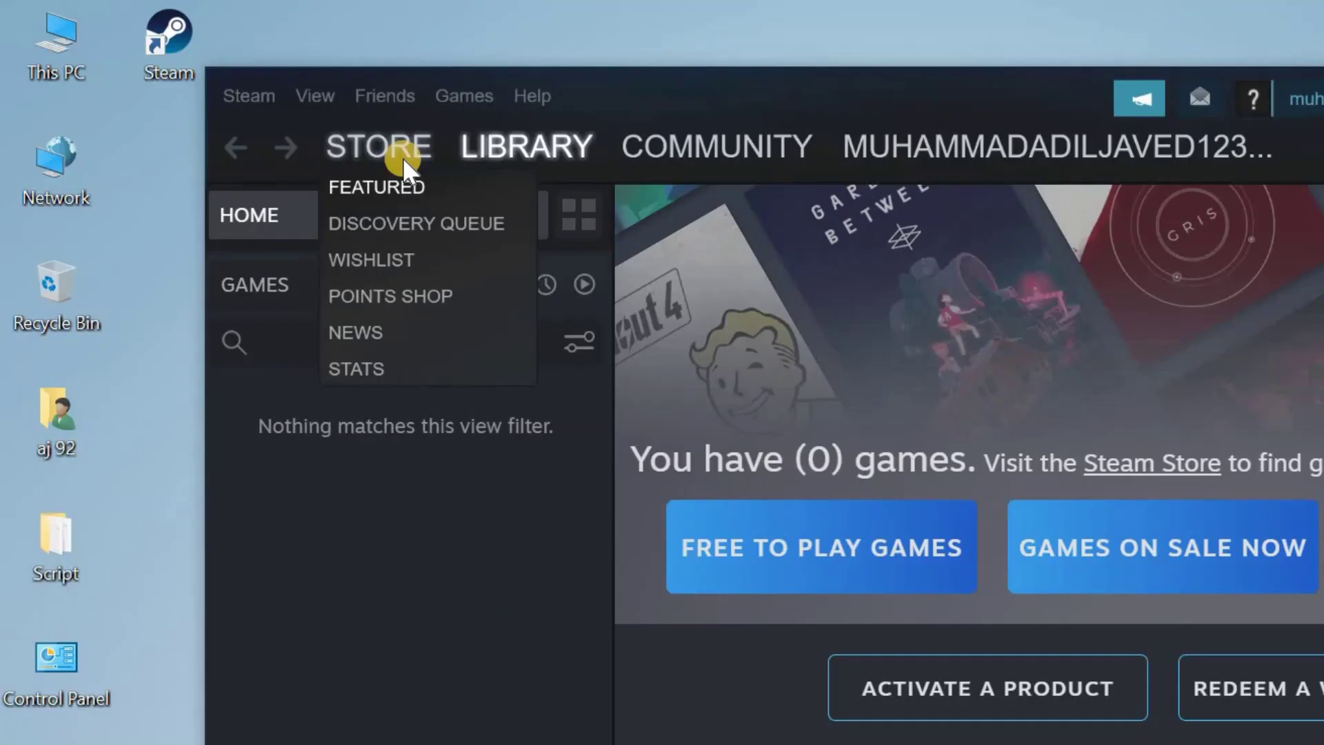
Step: Open the Steam store's category list and scroll down to the Free To Play games
click(286, 112)
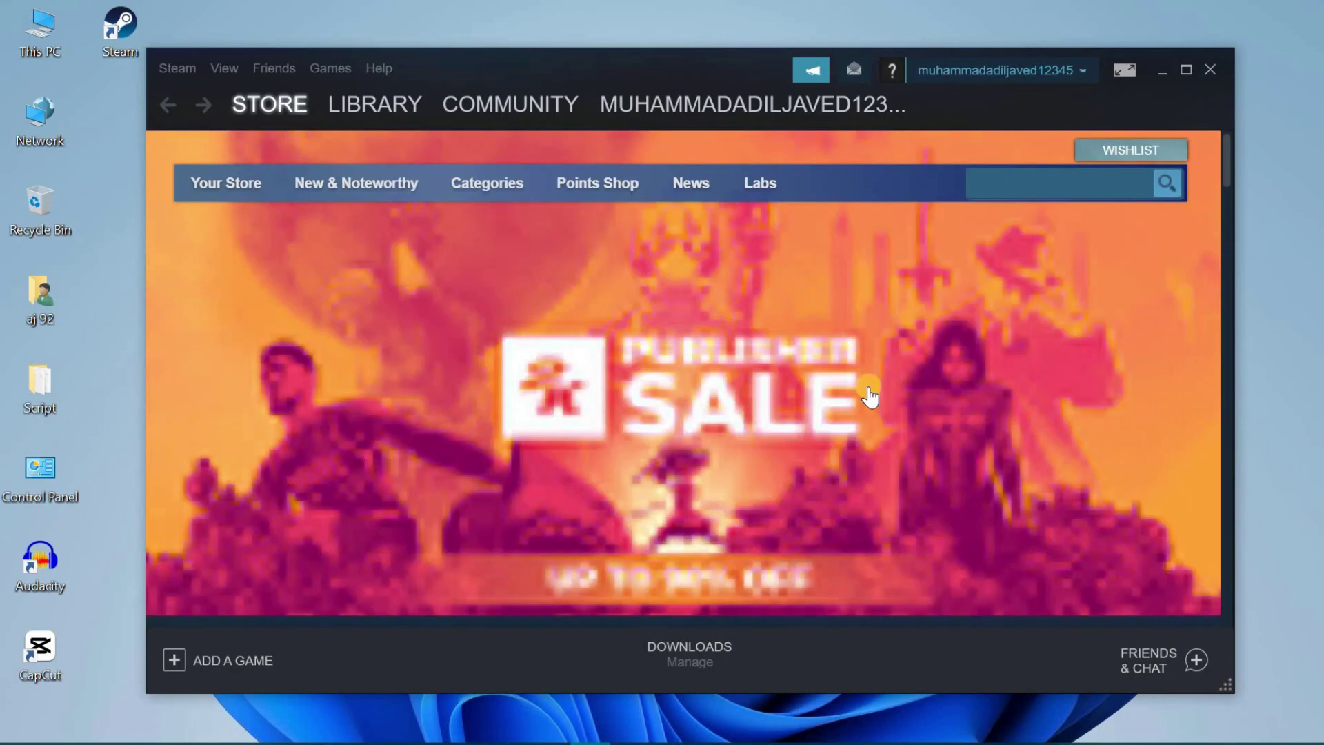
click(470, 185)
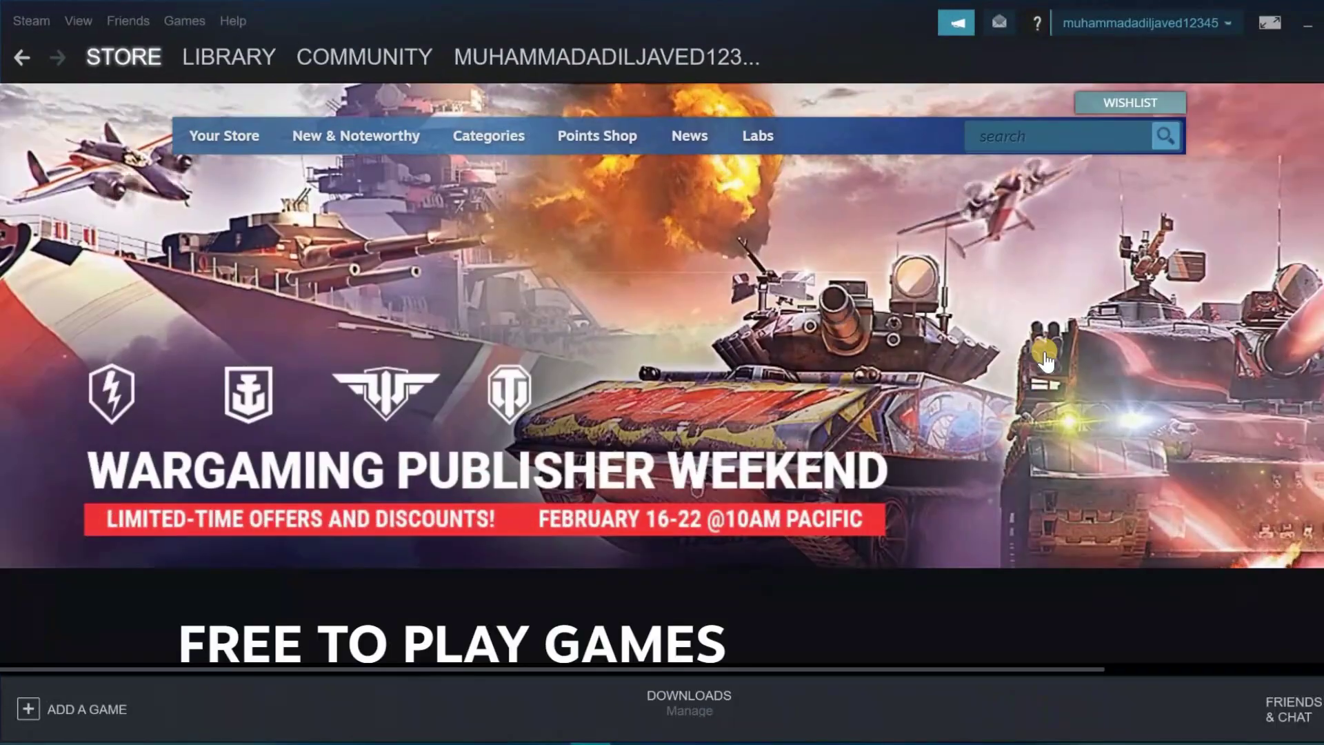
scroll(1045, 359, down, 15)
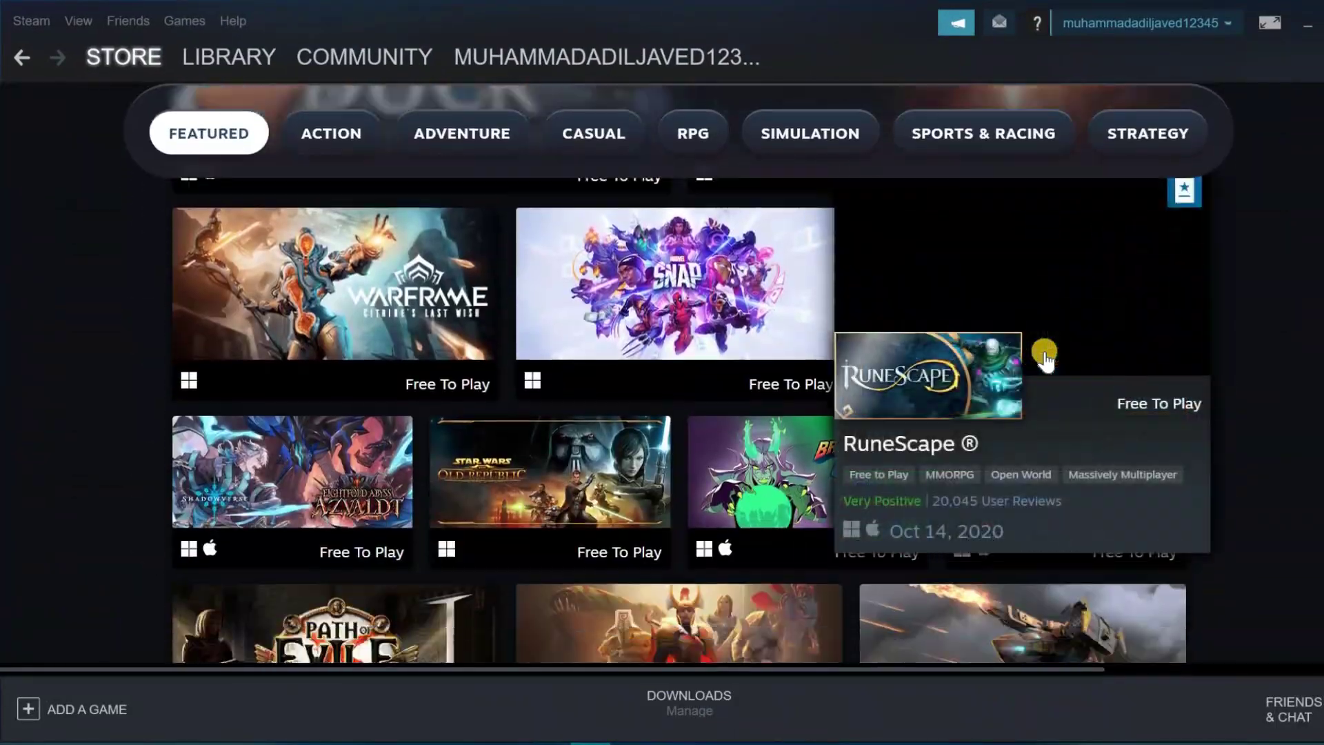
scroll(1241, 450, down, 3)
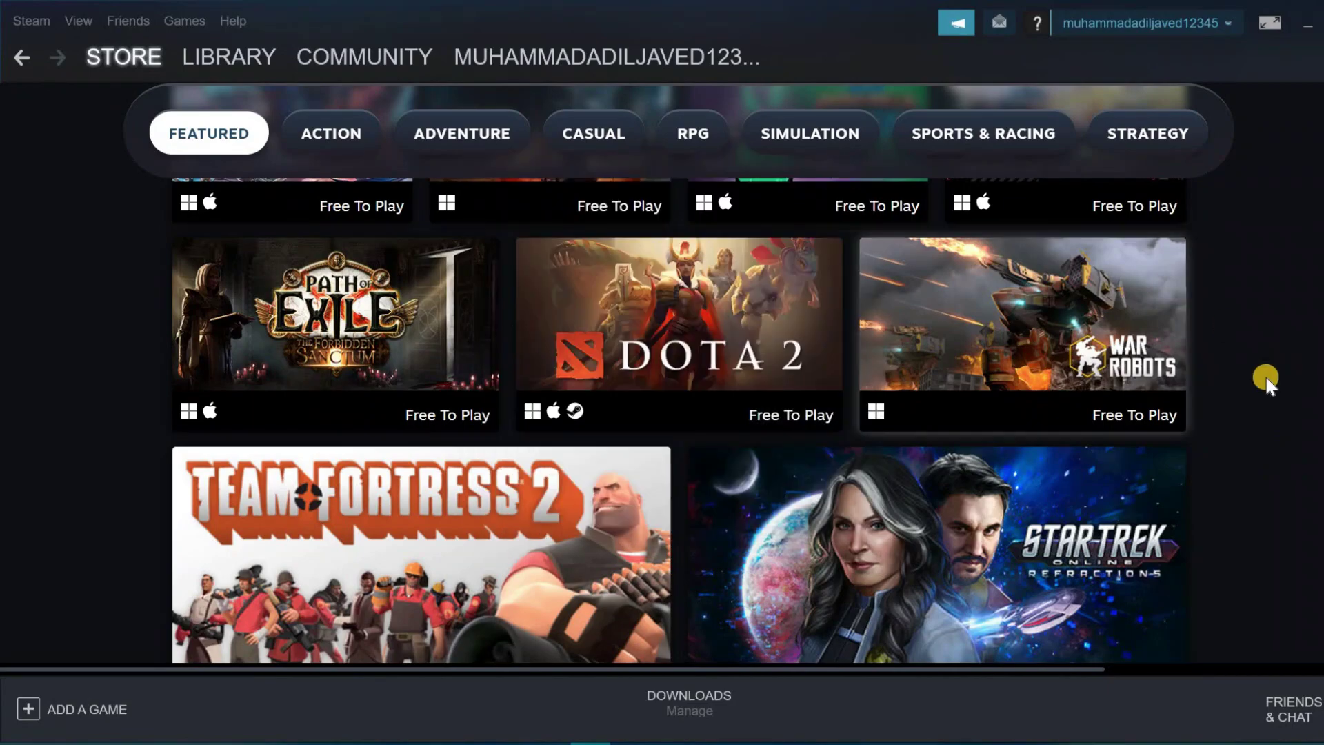
scroll(1193, 393, down, 4)
Step: Load more free-to-play games and scroll down to the Featured DLC section
click(679, 489)
scroll(1294, 496, down, 4)
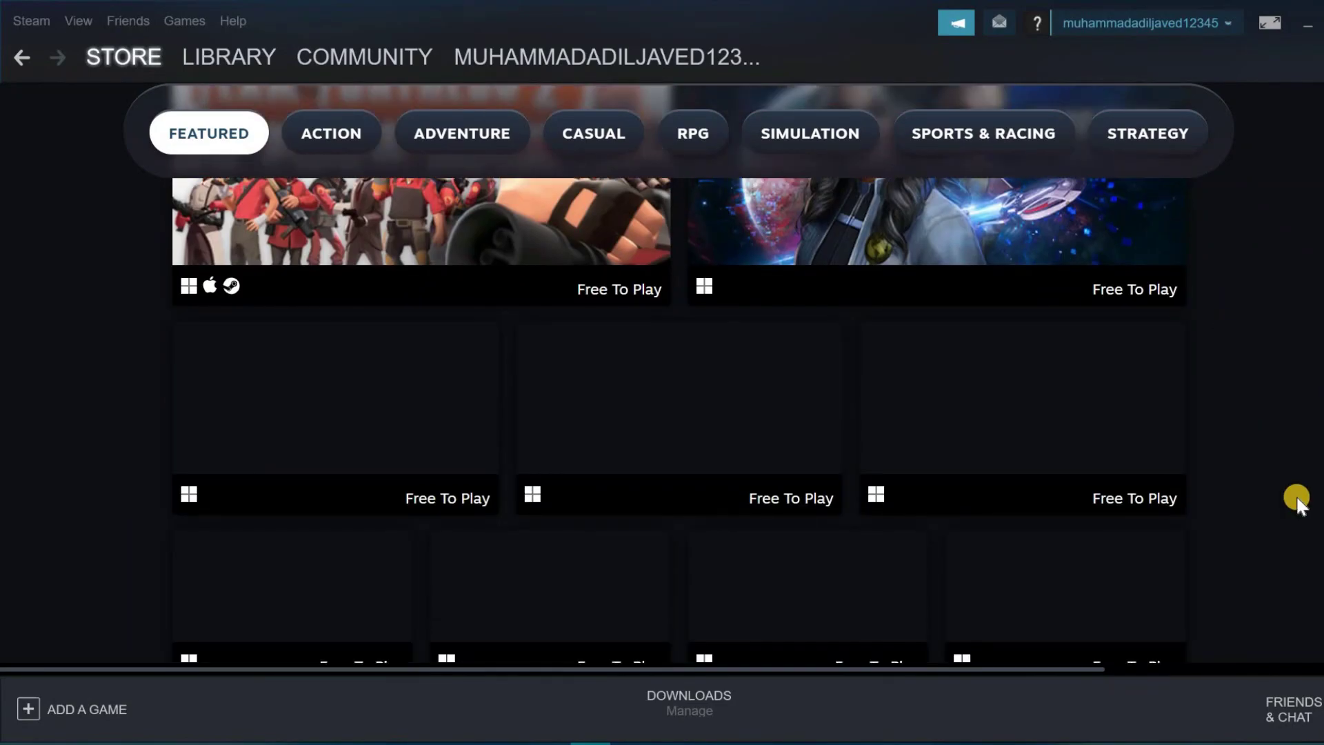
scroll(1296, 503, down, 3)
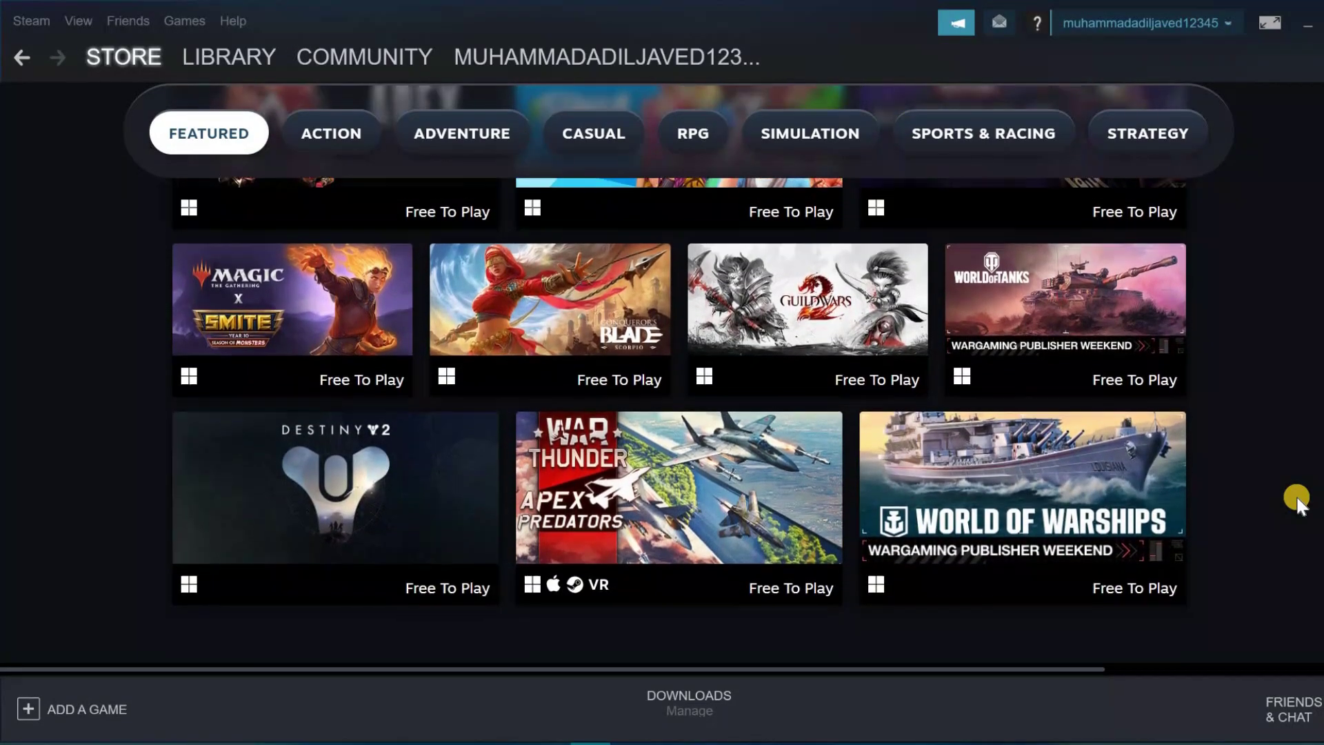
scroll(1295, 497, down, 10)
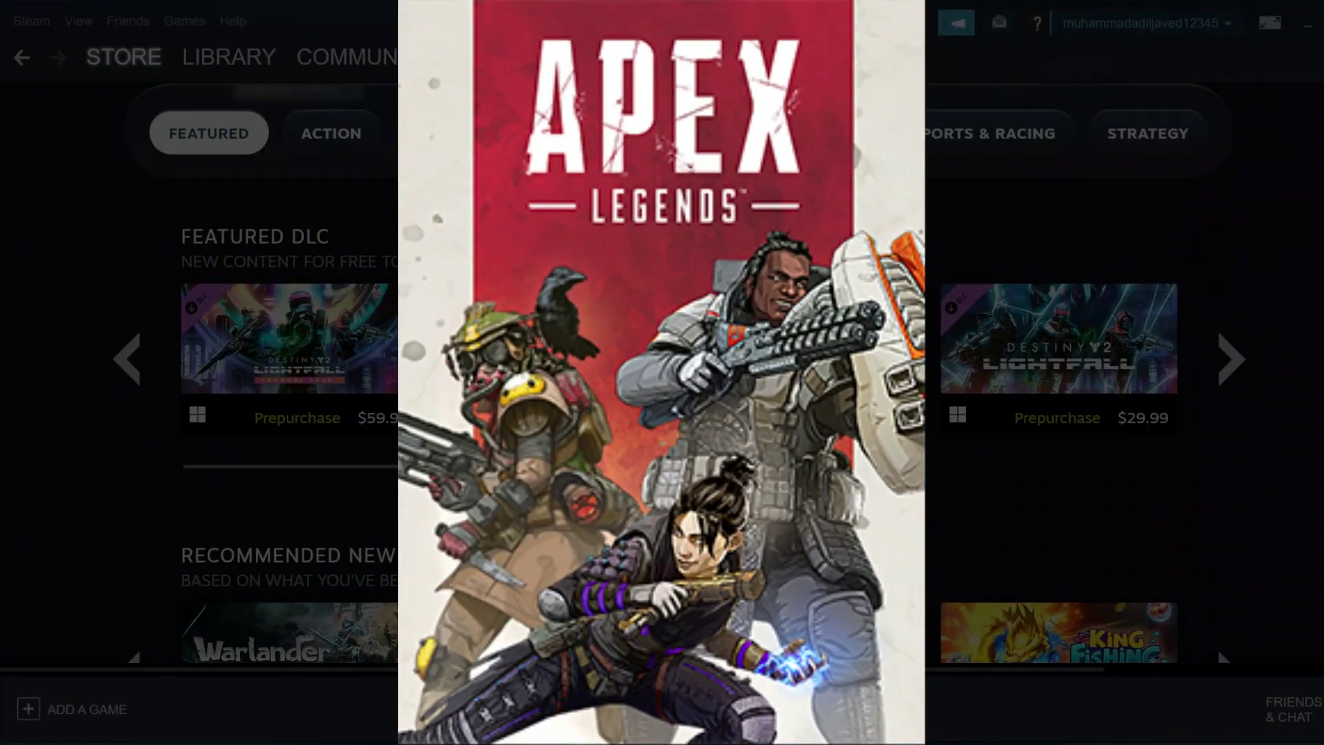
scroll(1236, 444, down, 10)
scroll(1236, 444, up, 15)
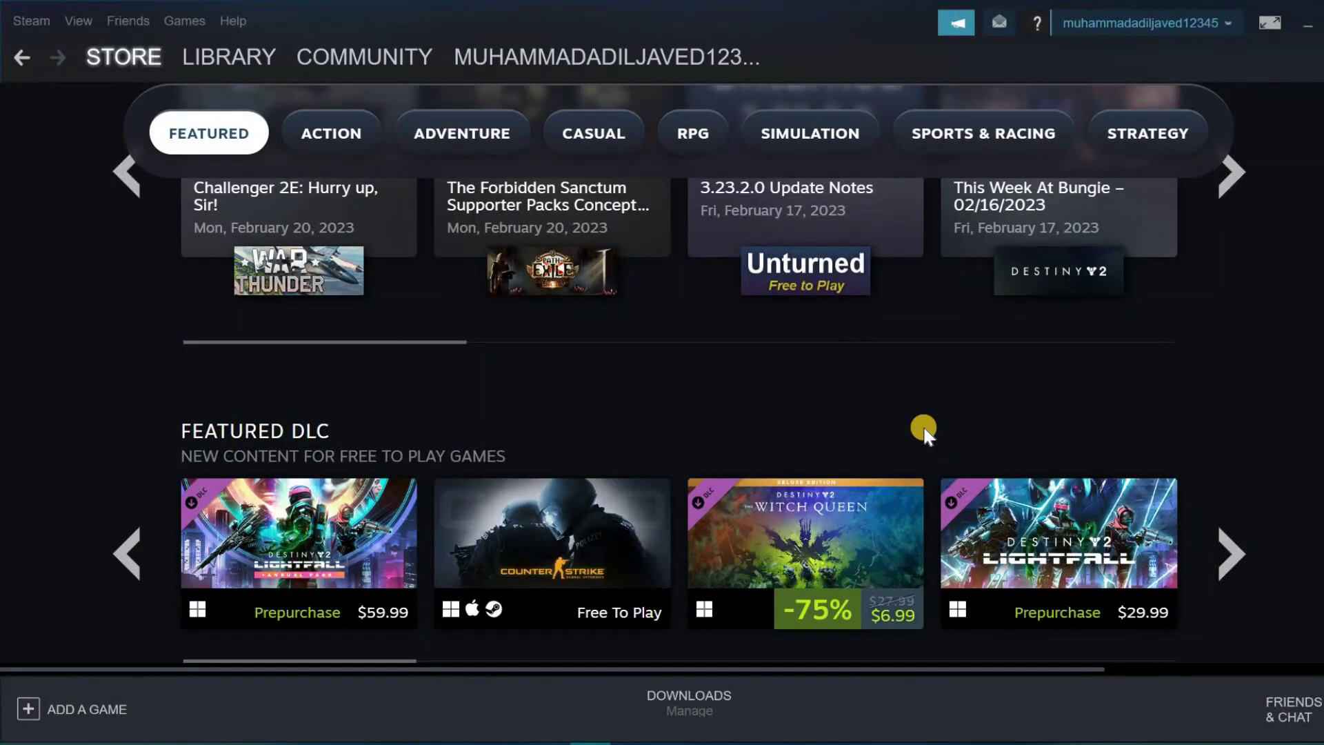
mouse_move(555, 607)
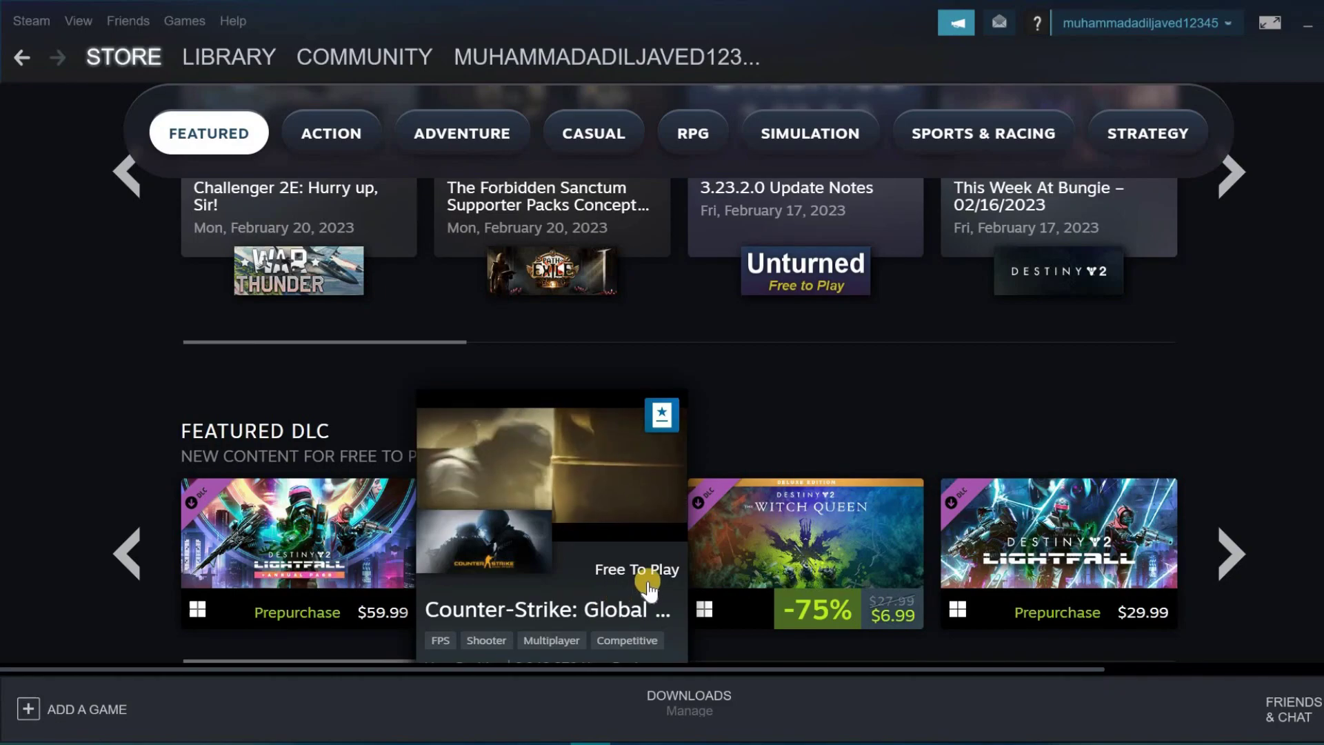
scroll(478, 452, down, 2)
Step: Open the Counter-Strike: Global Offensive page and launch it with Play Game
click(527, 433)
scroll(526, 433, down, 3)
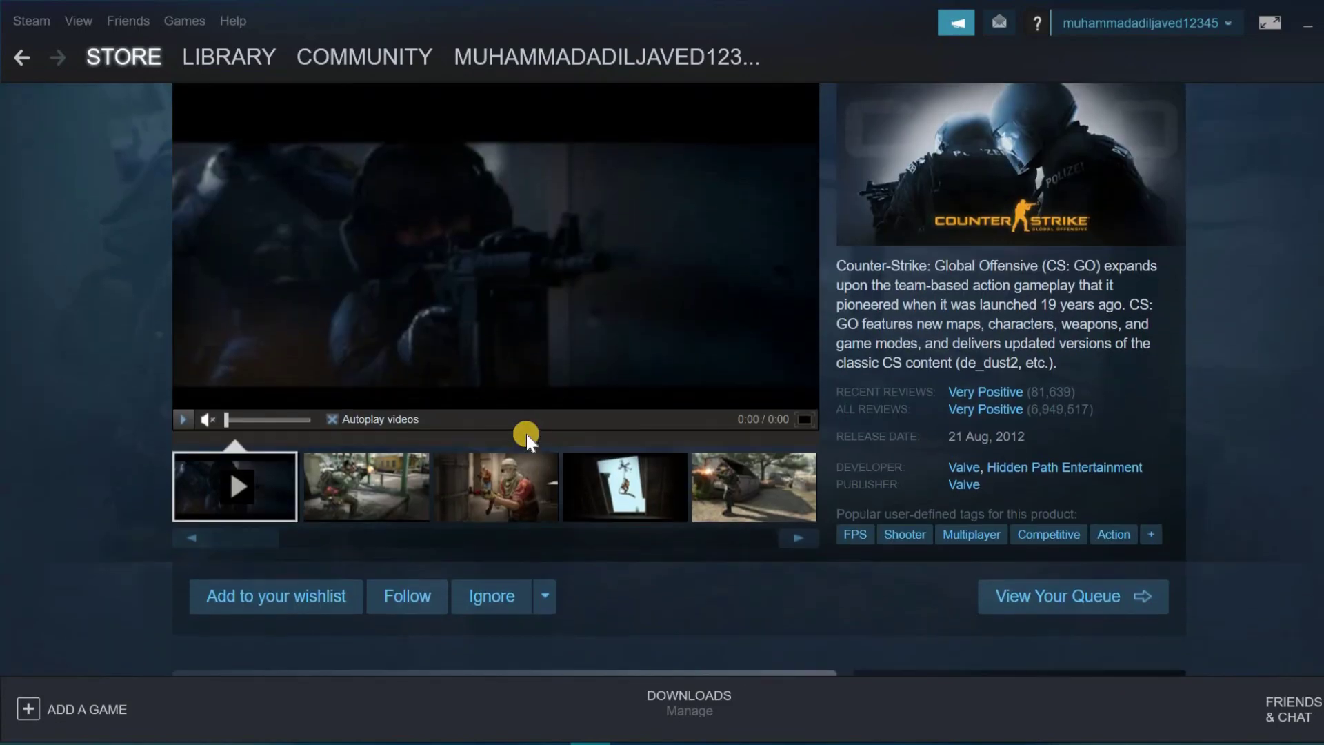
scroll(527, 433, down, 3)
scroll(552, 469, down, 2)
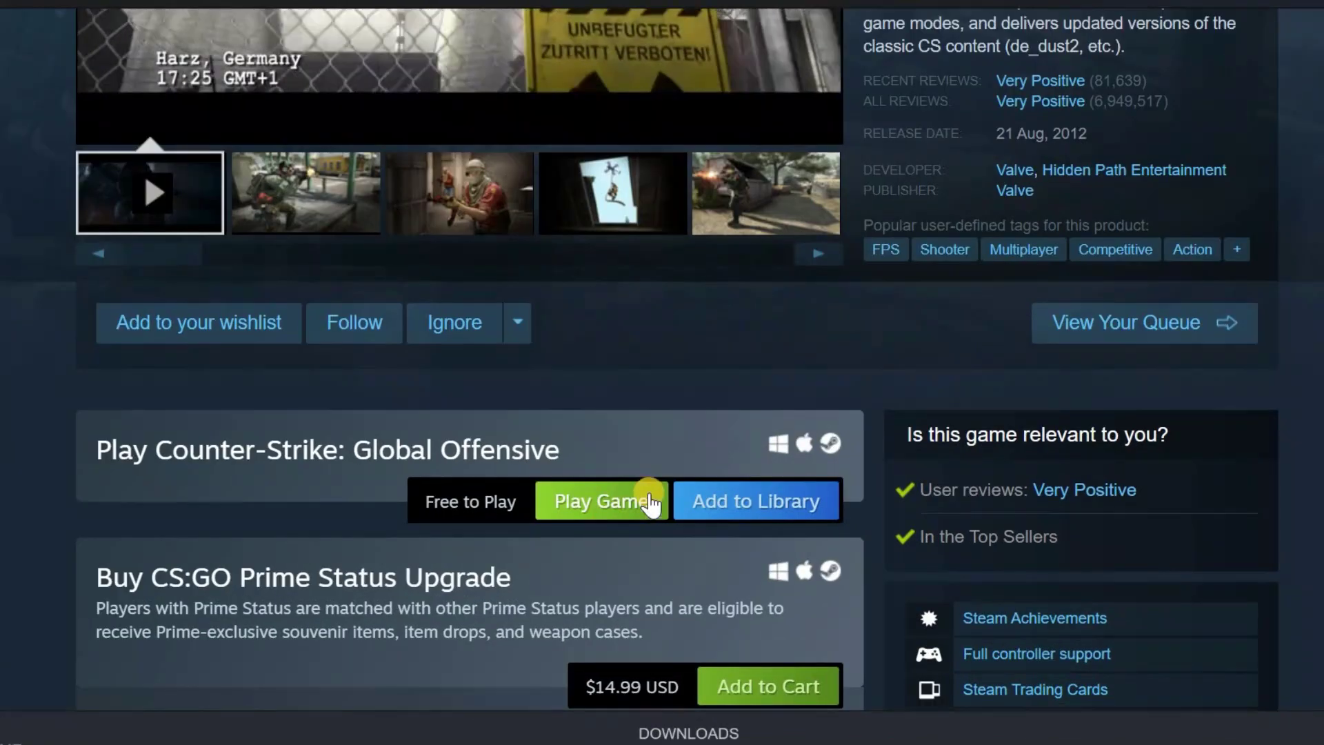
click(585, 503)
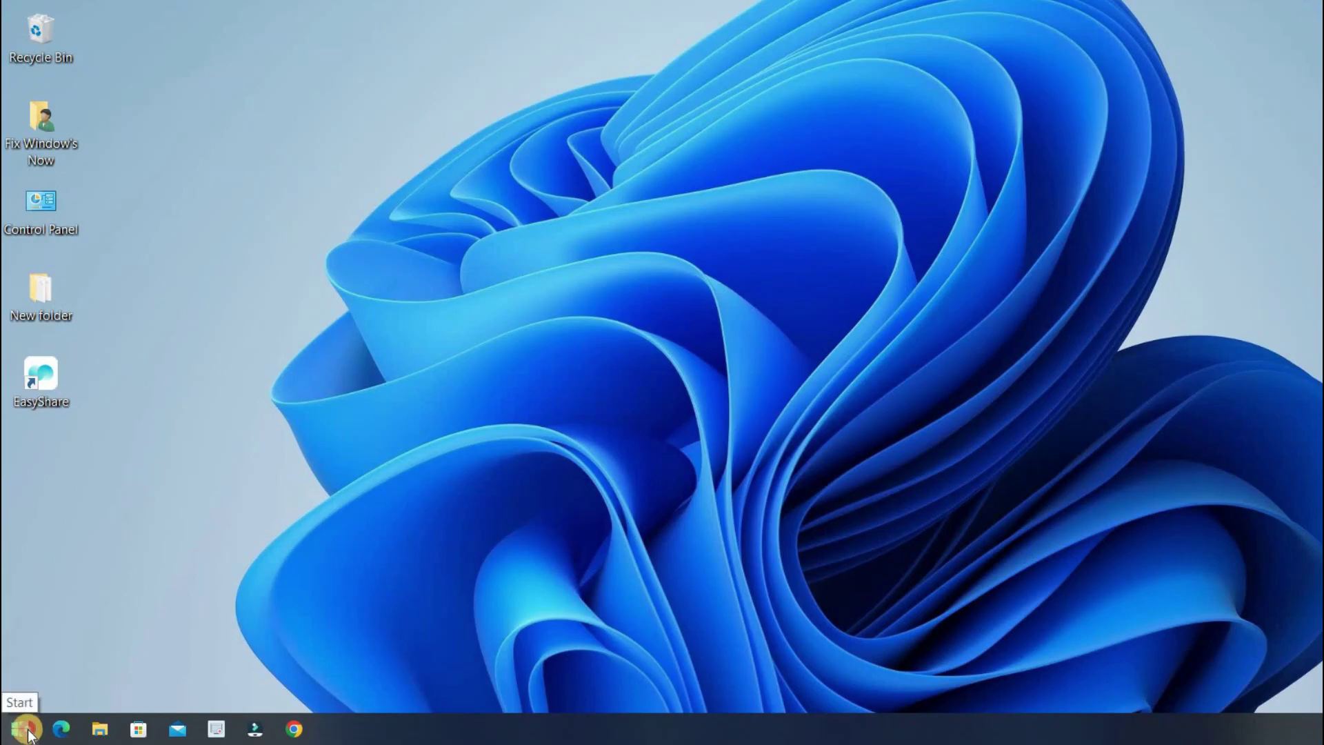
Step: Search 'micr' in the Start menu and launch Microsoft Store
click(26, 730)
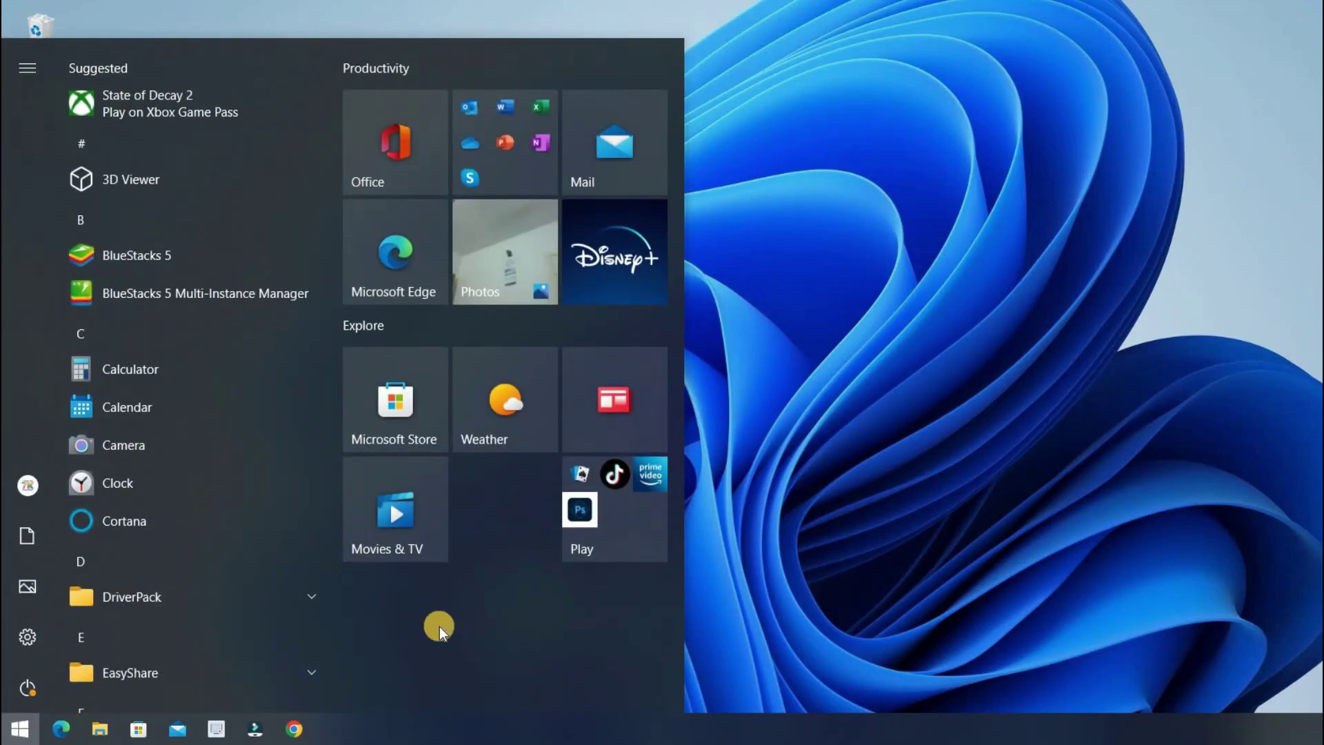
text(micr)
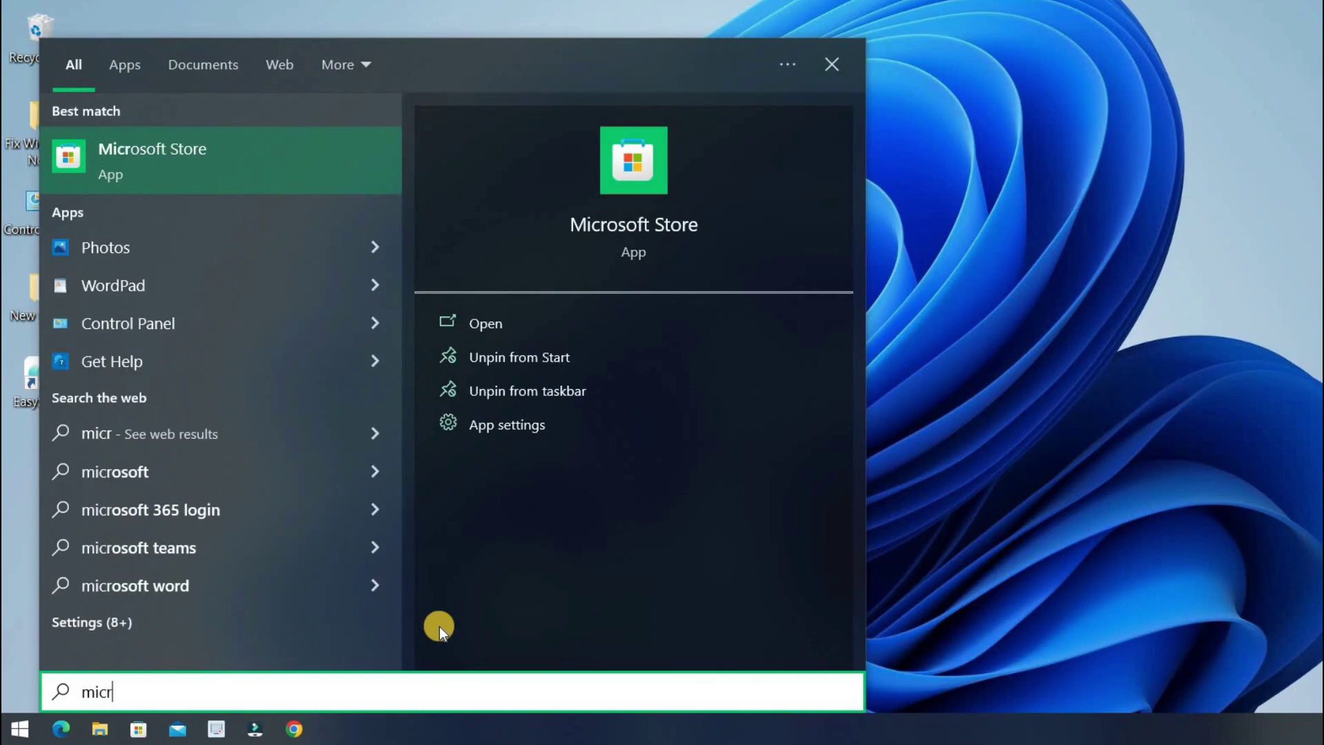
click(632, 173)
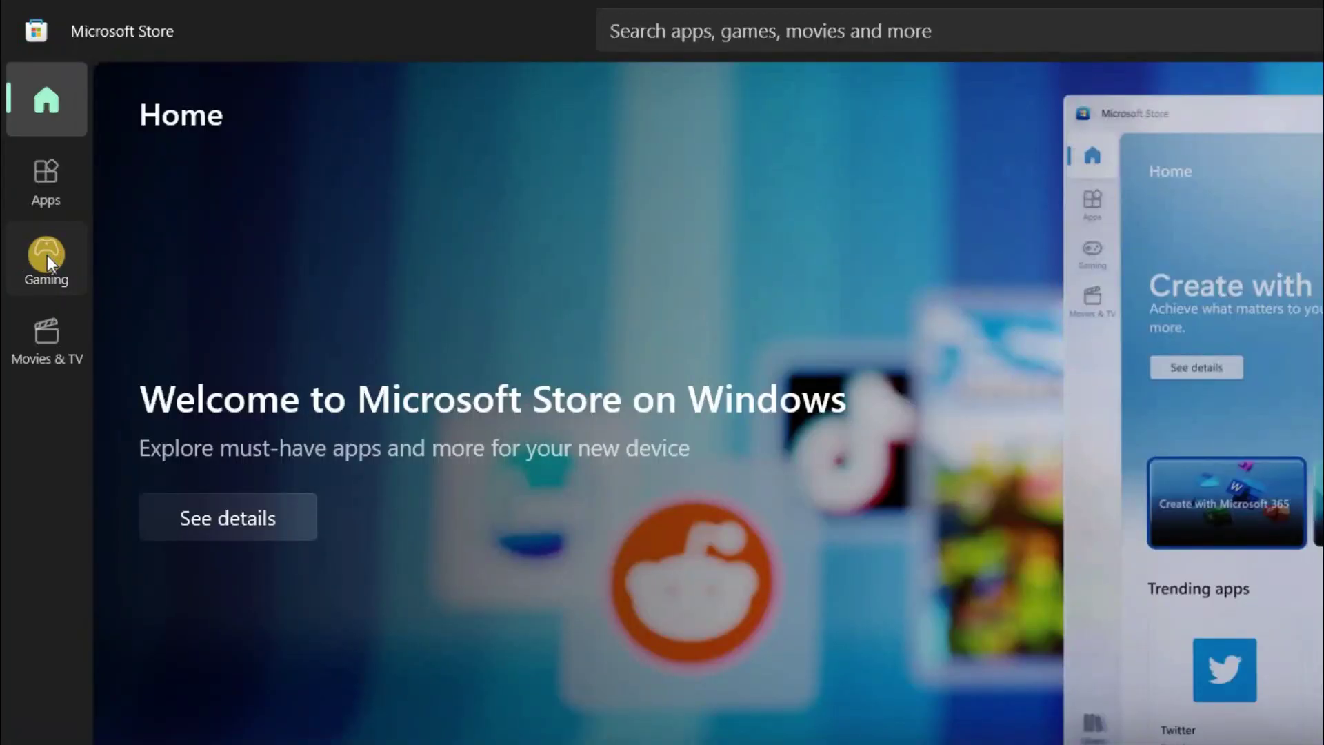
Step: Open Microsoft Store's Gaming section and scroll to the racing games row with Forza Horizon 4 Demo
click(47, 256)
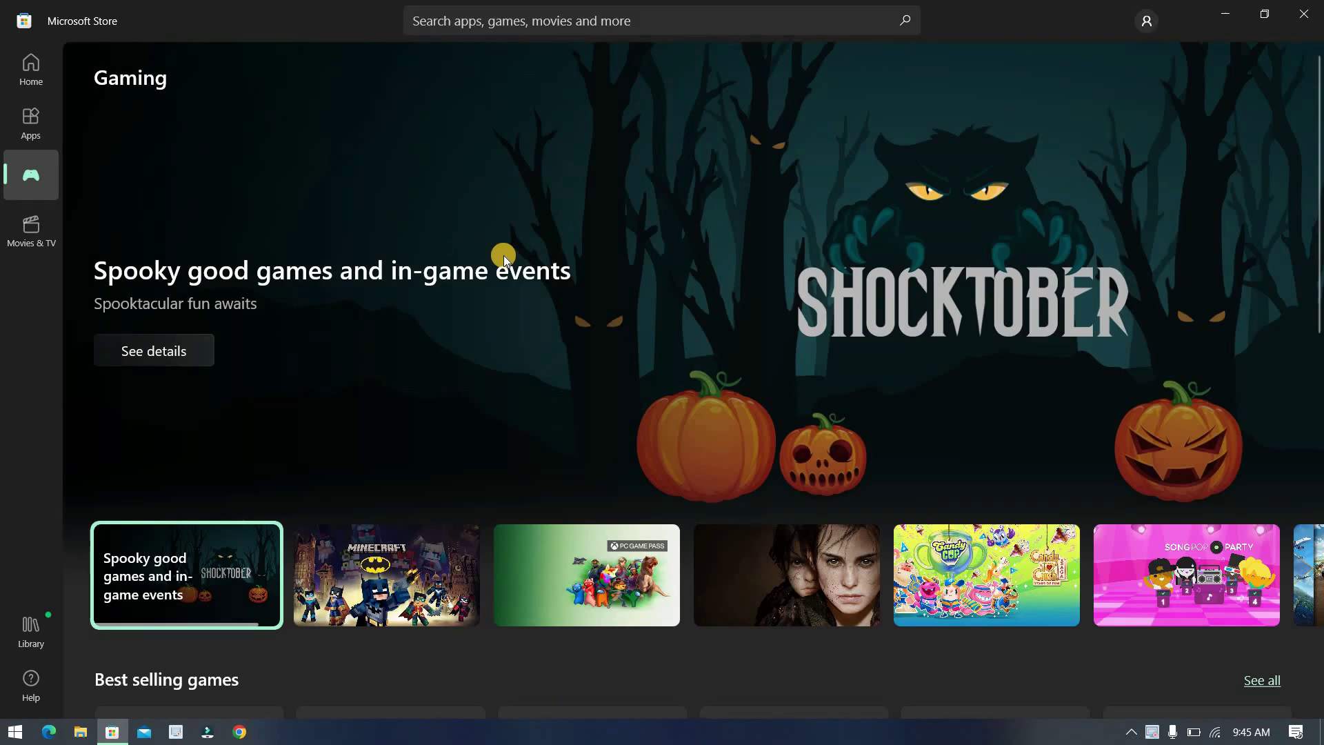
scroll(503, 255, down, 15)
scroll(504, 255, down, 7)
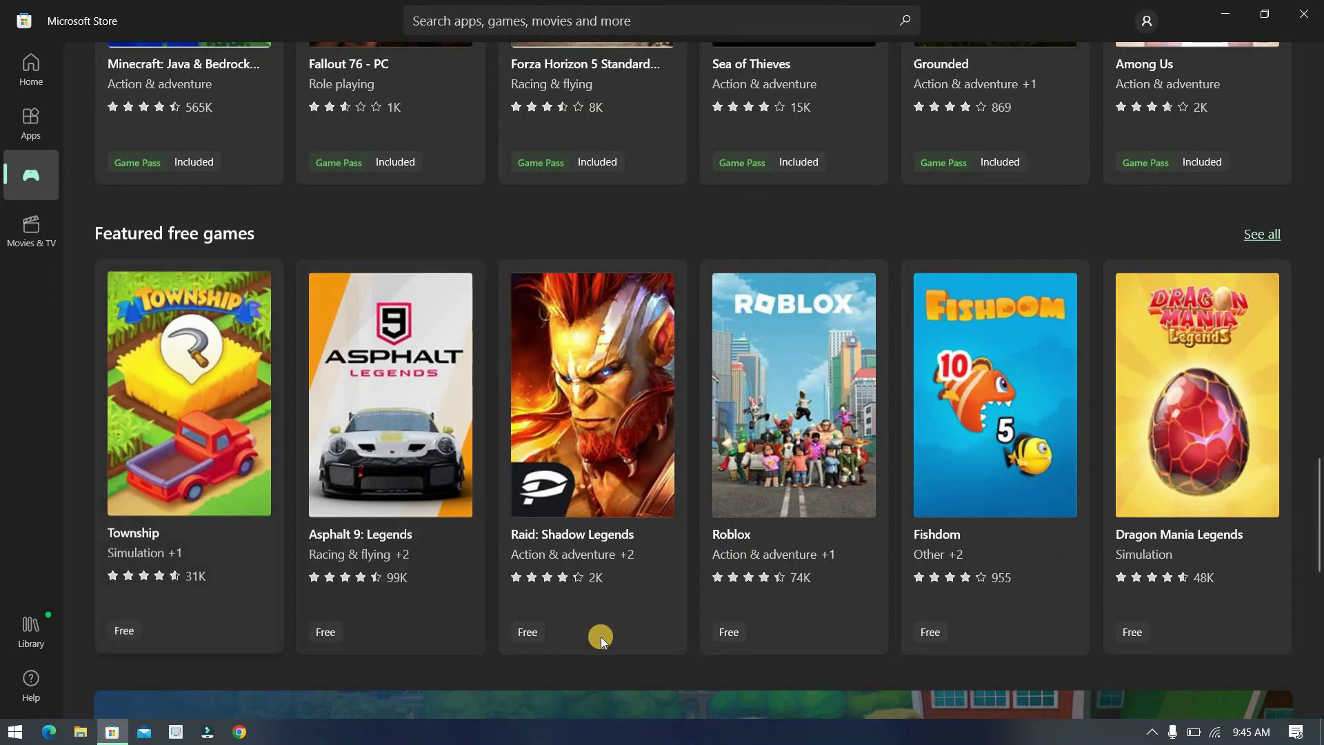
scroll(1115, 622, down, 8)
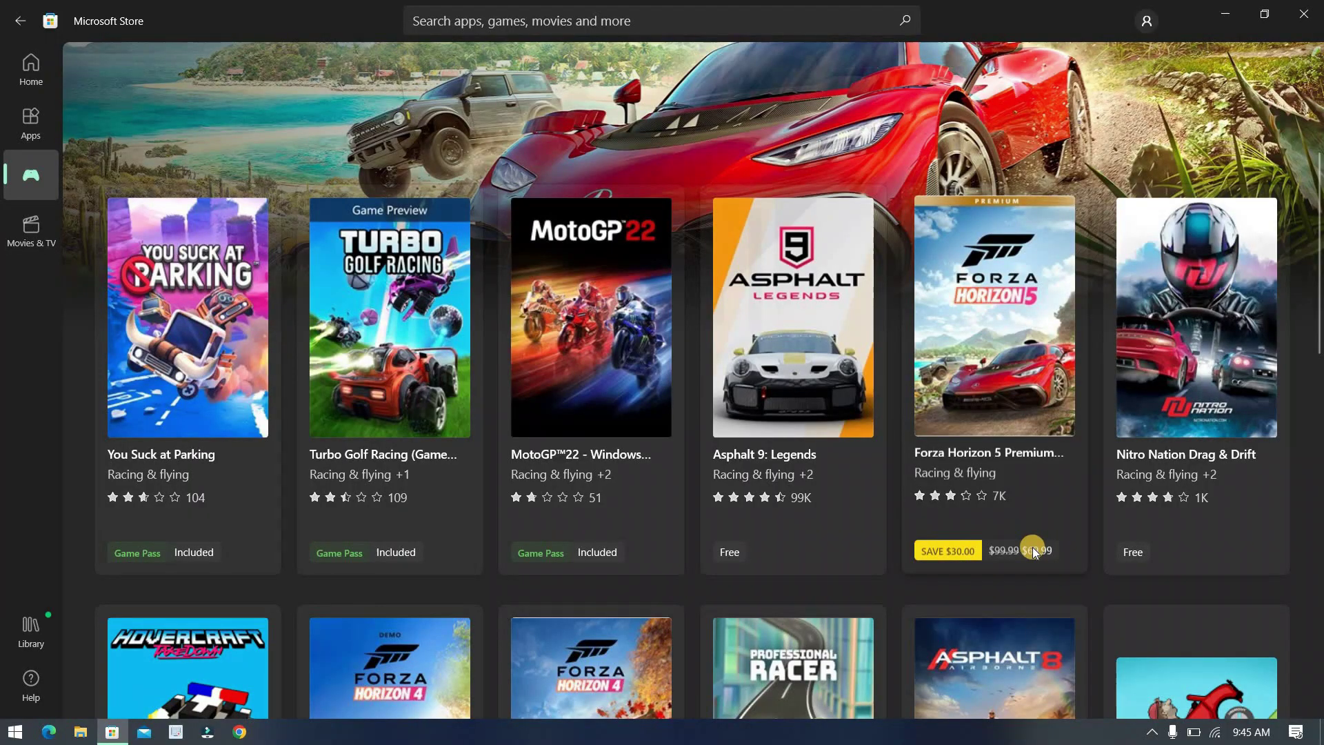
scroll(960, 490, down, 5)
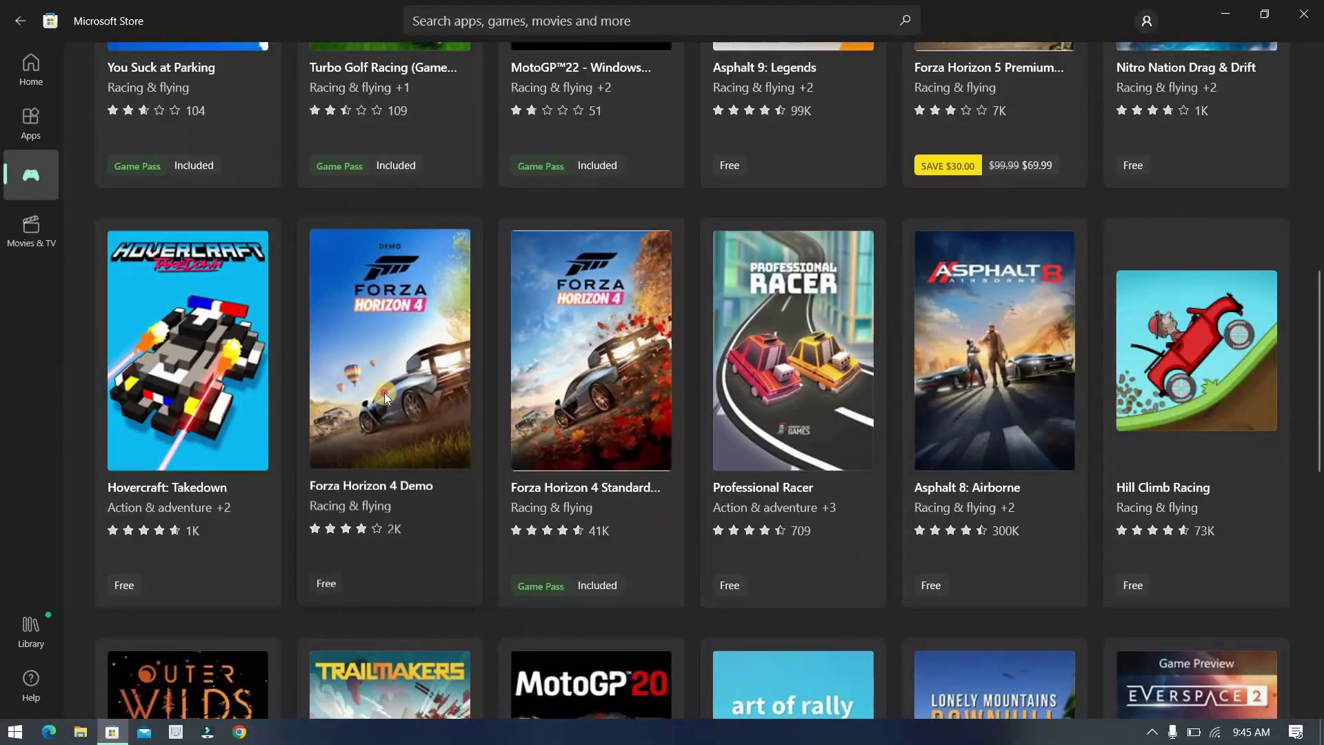
Step: Get the free Forza Horizon 4 Demo and install it onto drive D:
click(467, 514)
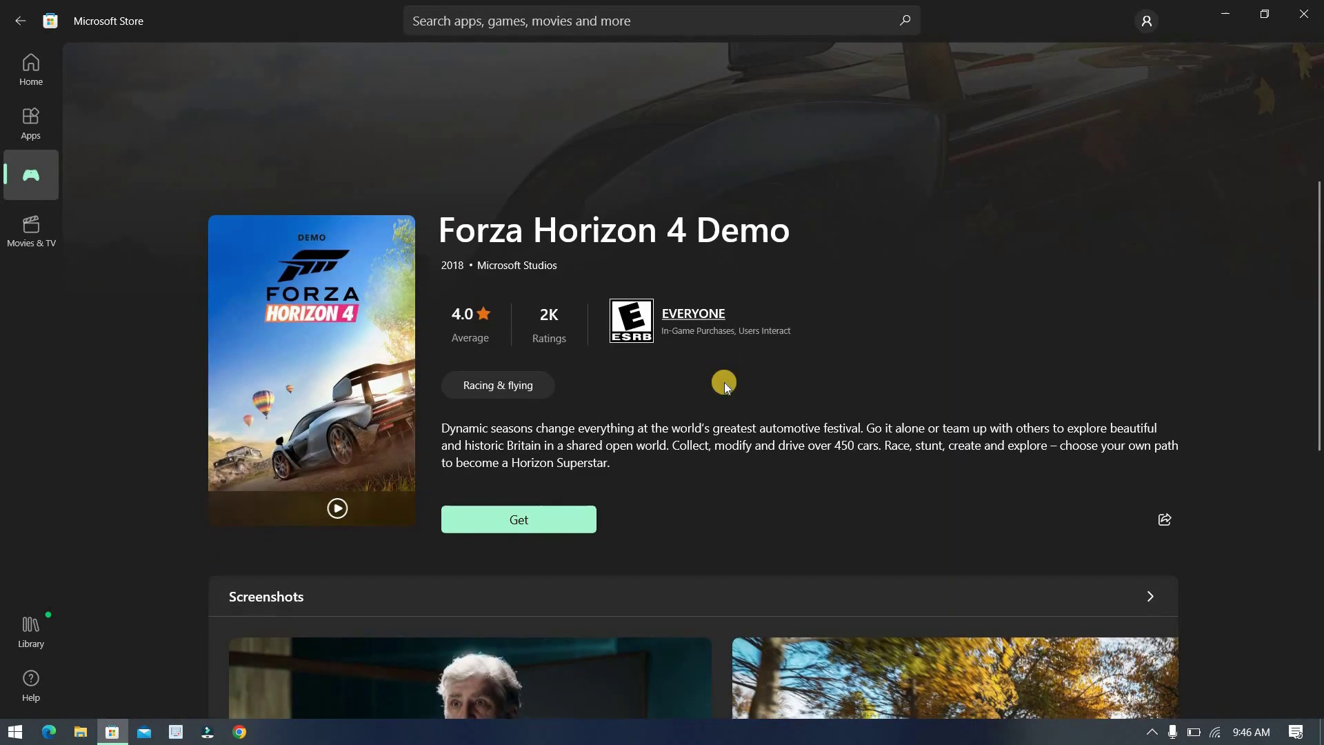
scroll(352, 297, down, 15)
scroll(355, 303, up, 13)
scroll(355, 303, up, 1)
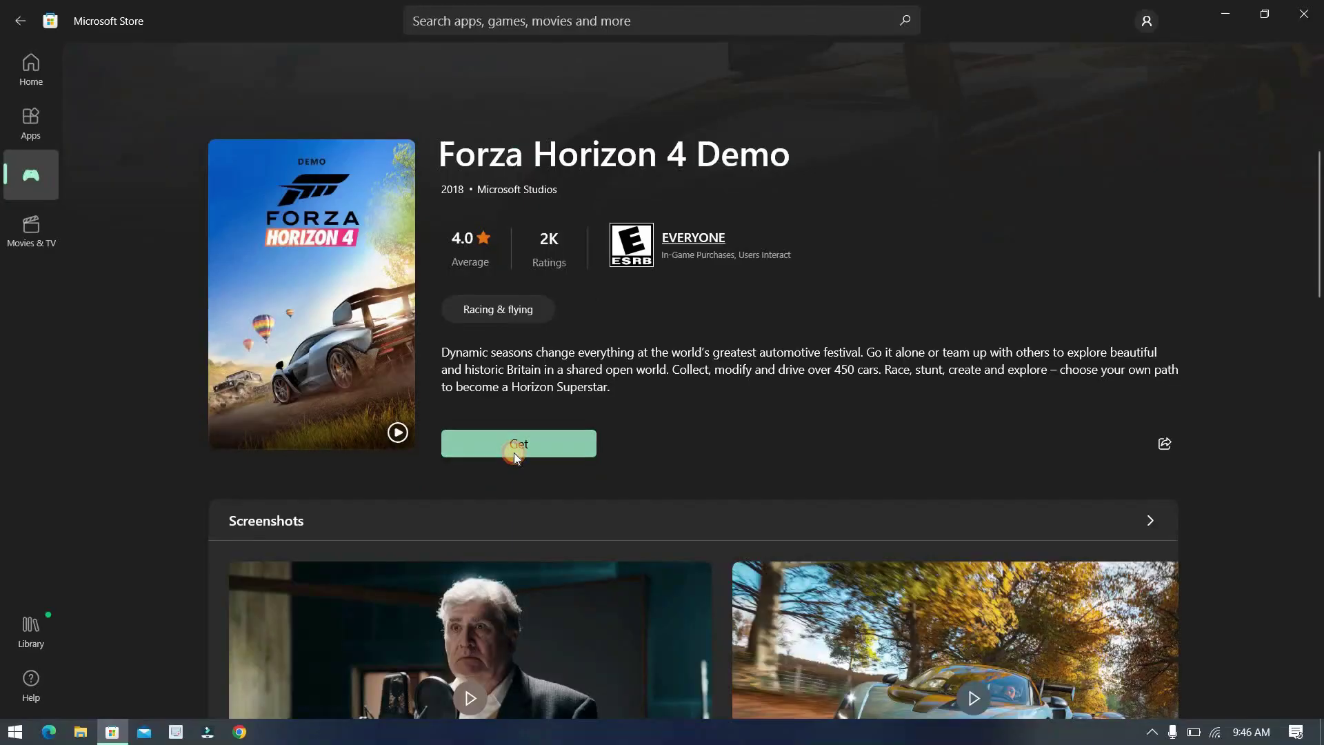
click(680, 598)
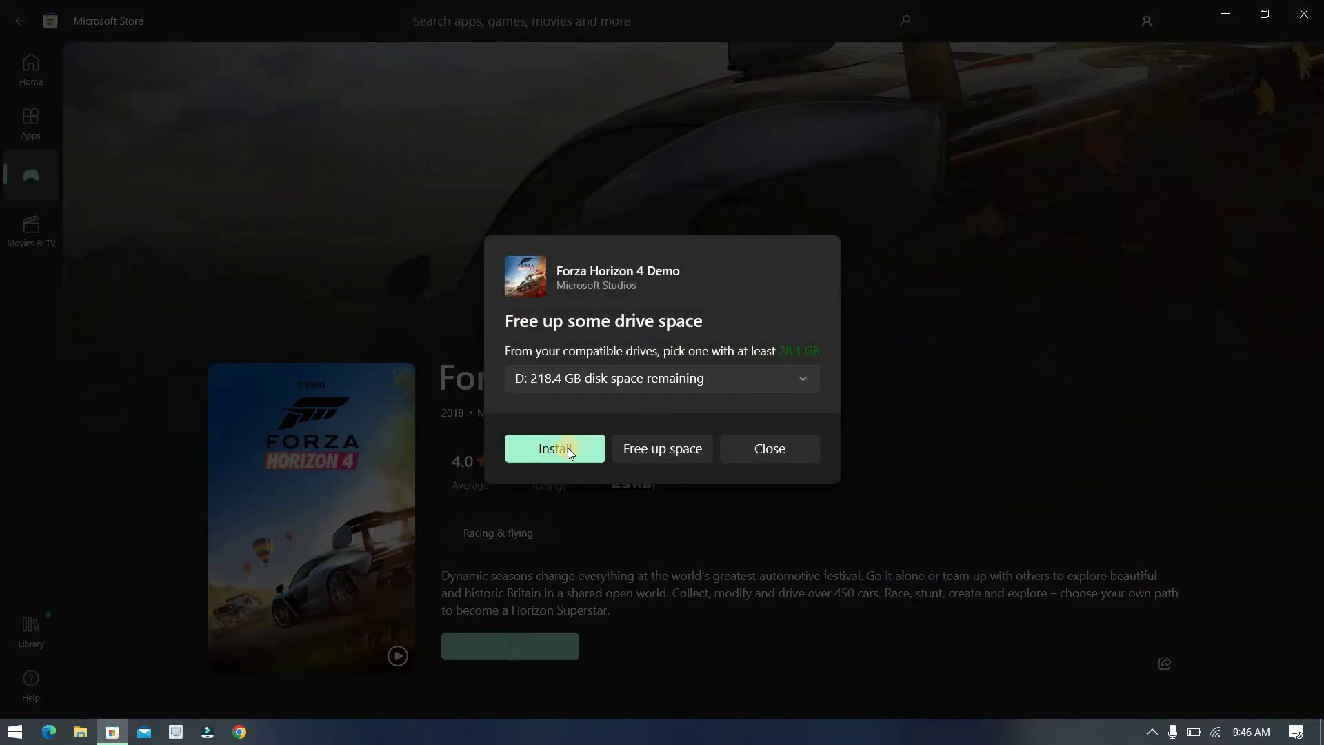
click(568, 450)
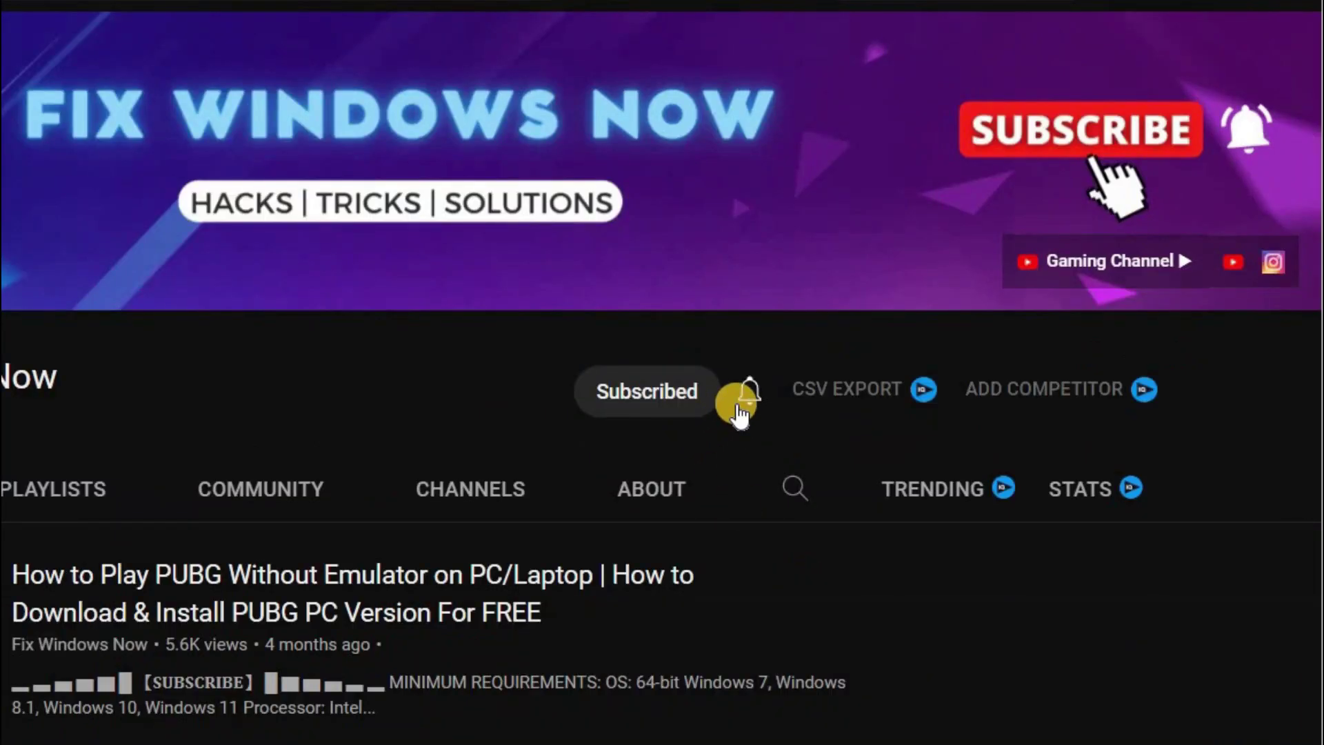
Step: Set the Fix Windows Now channel's notification bell to All
click(746, 407)
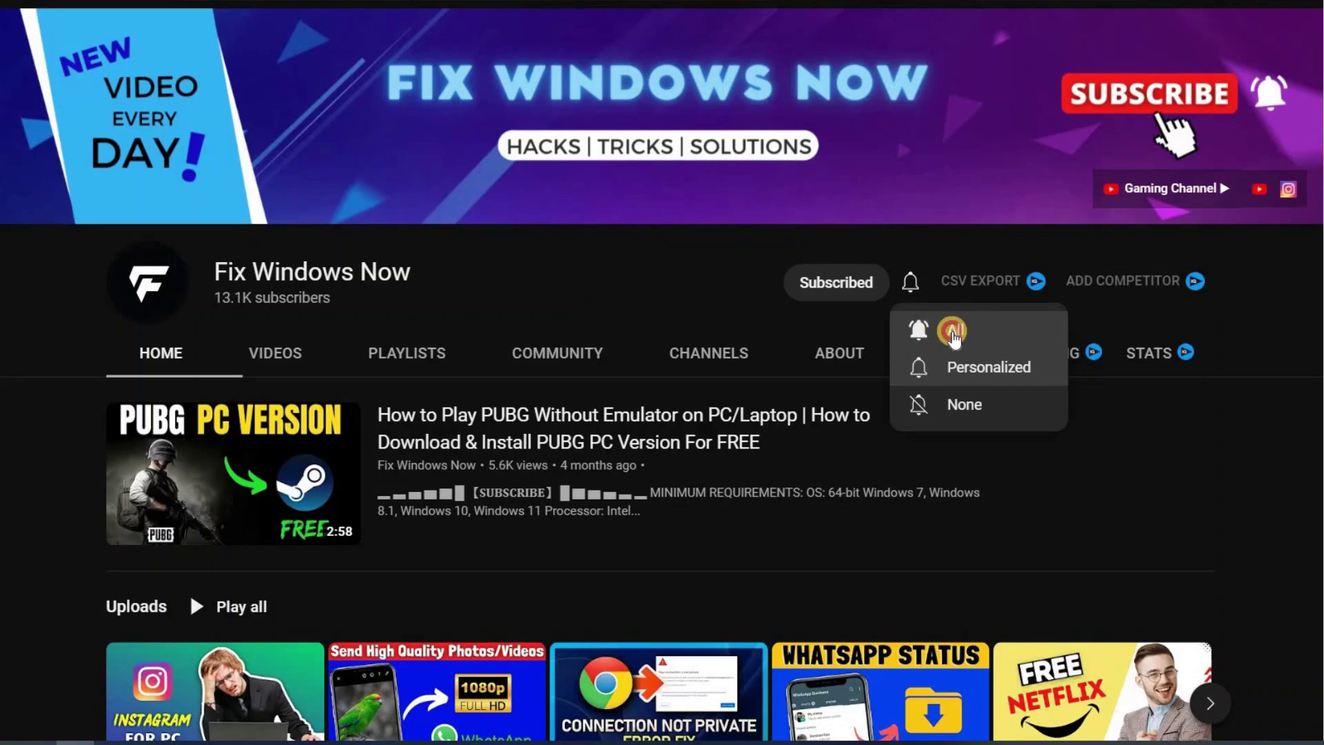
click(953, 332)
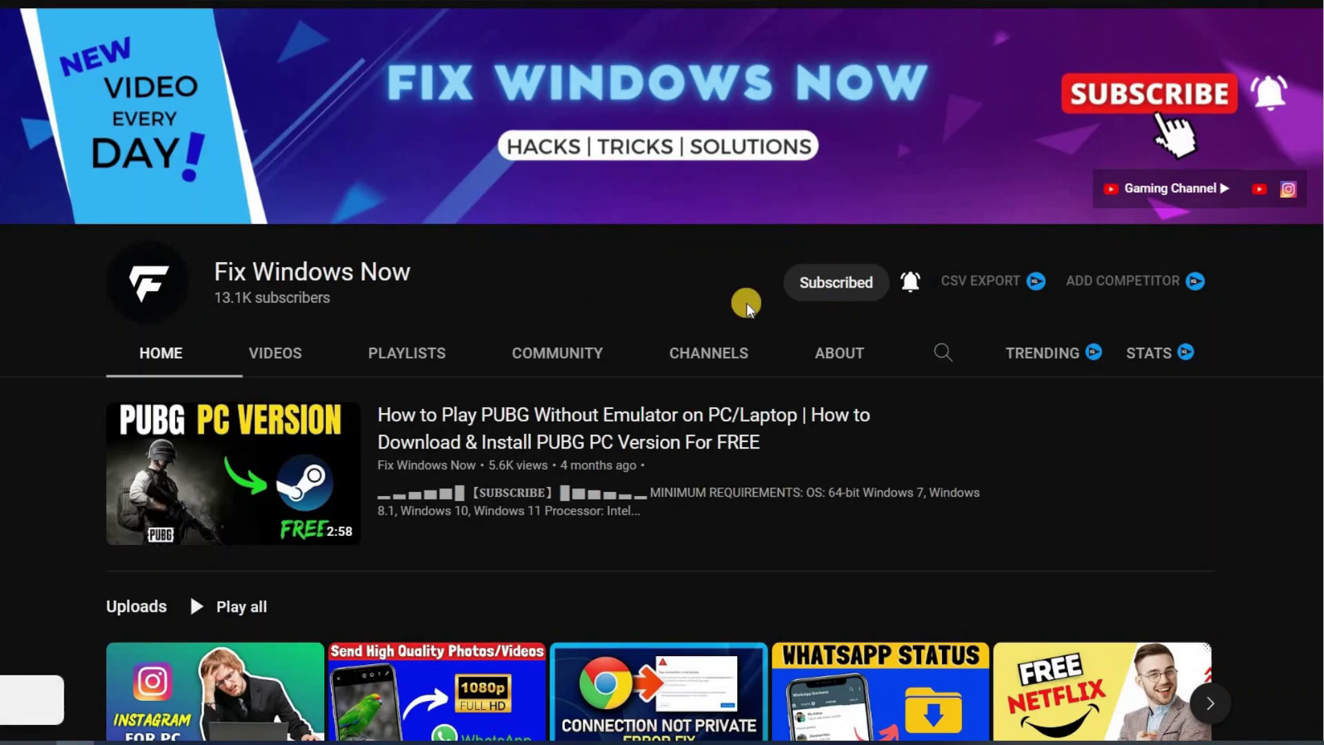
click(220, 297)
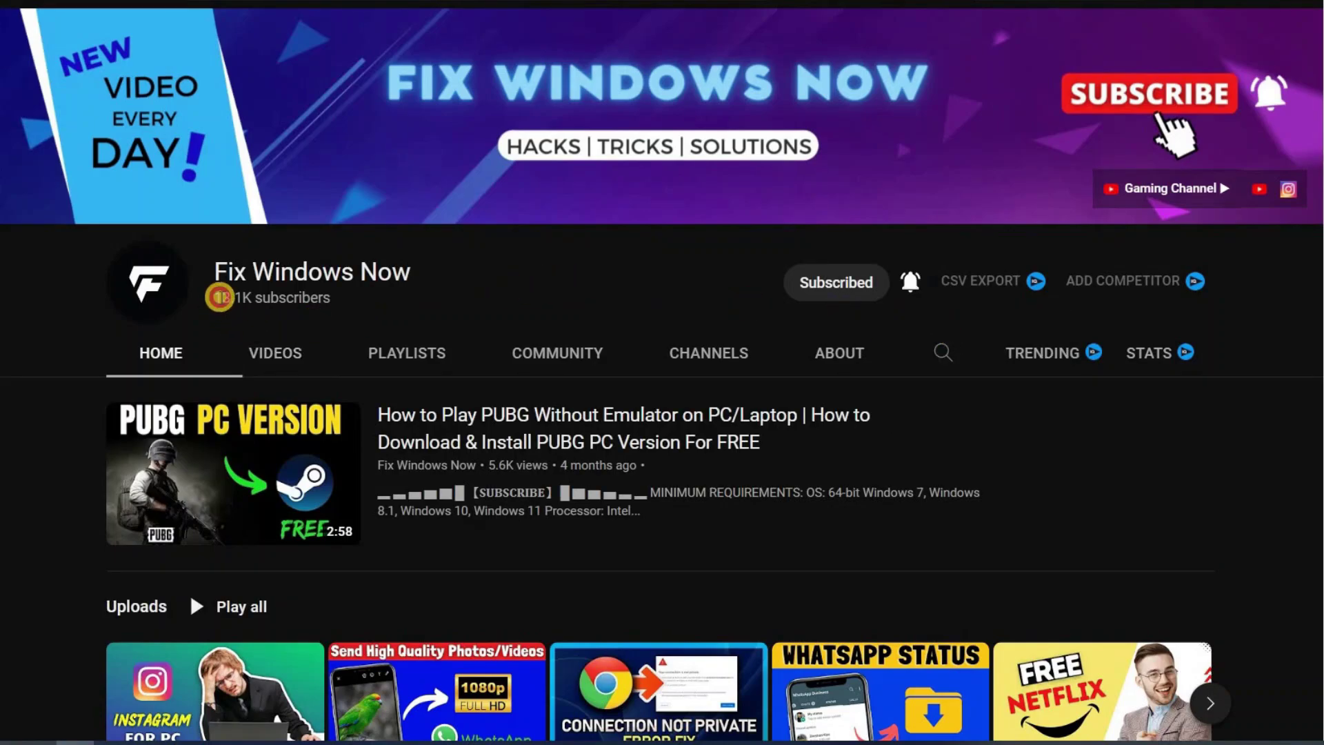